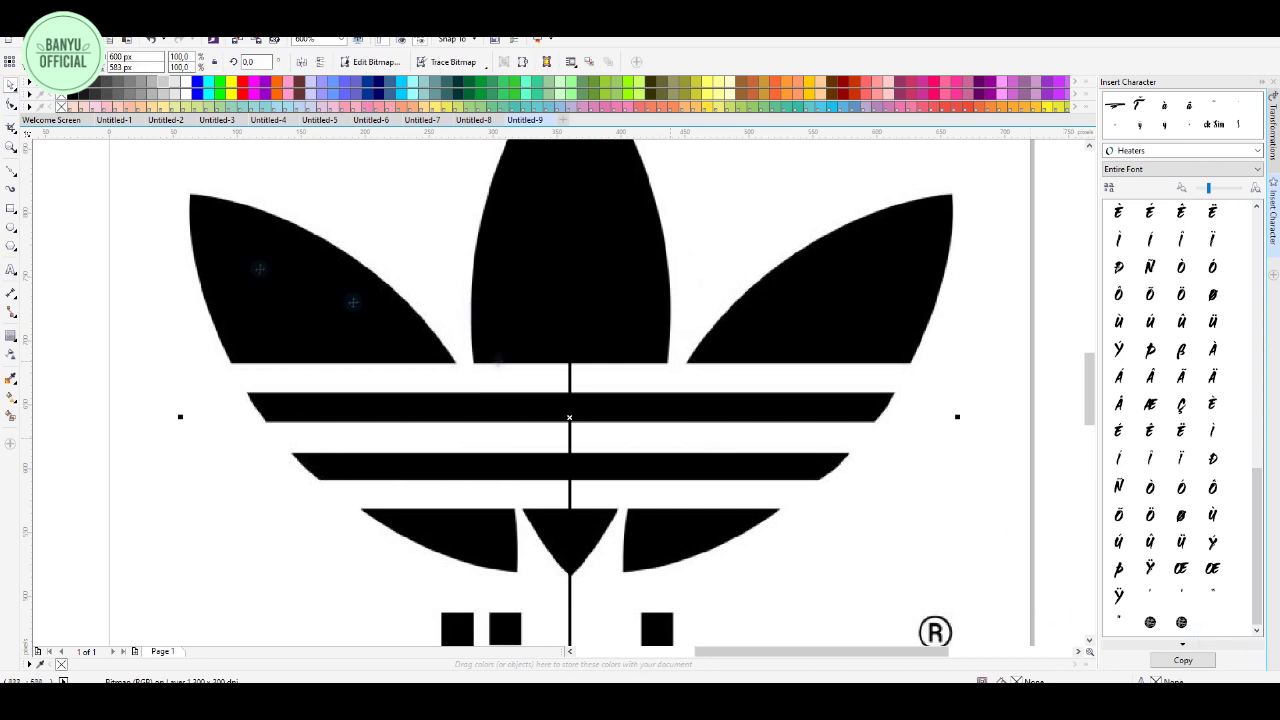
# Set the document's default graphic outline to a green hairline
pyautogui.press('F12')
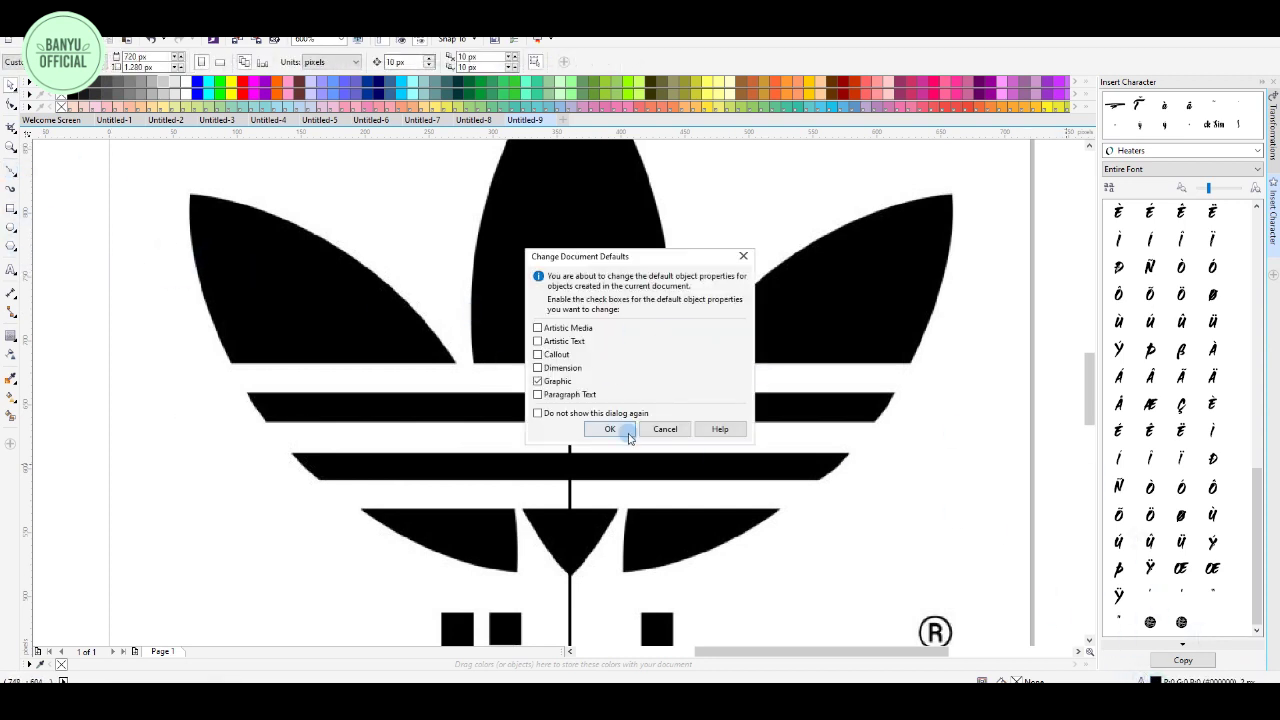
pyautogui.click(612, 426)
pyautogui.click(555, 265)
pyautogui.click(575, 232)
pyautogui.click(557, 268)
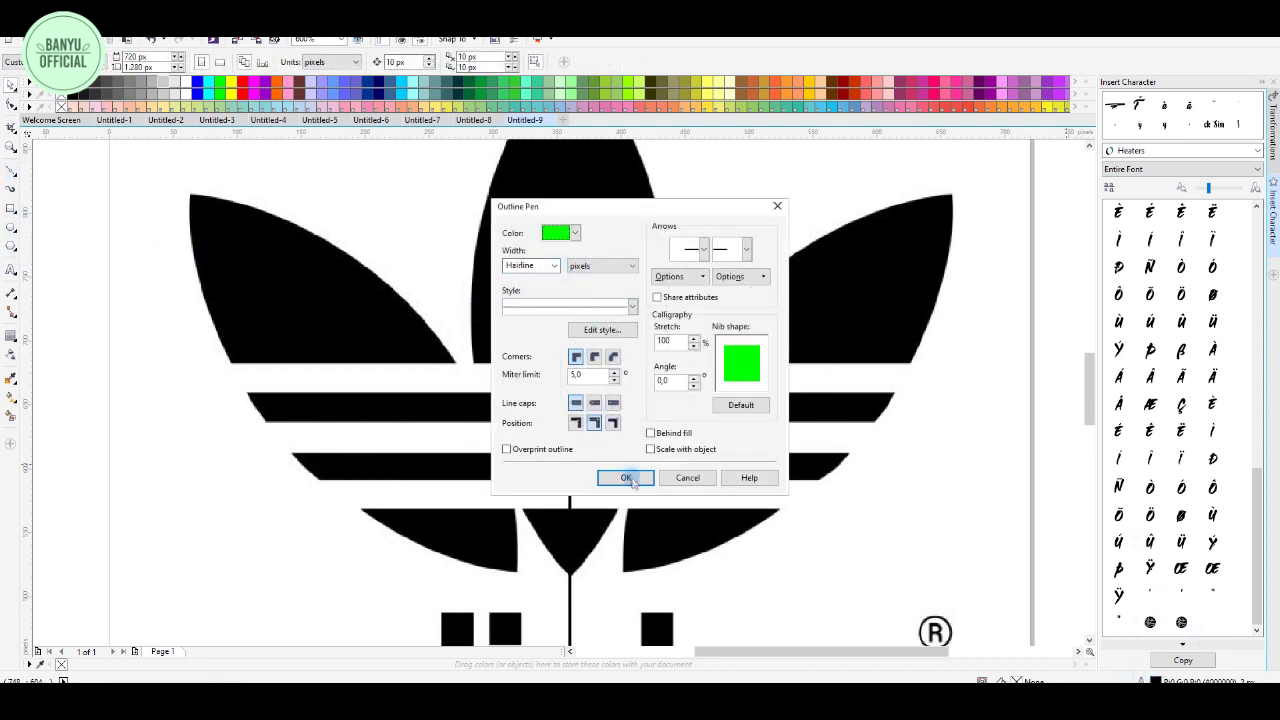
pyautogui.click(625, 477)
# Trace the left half of the central leaf with Bezier curves, from bottom point to tip, closing it along the vertical centre line
pyautogui.click(13, 173)
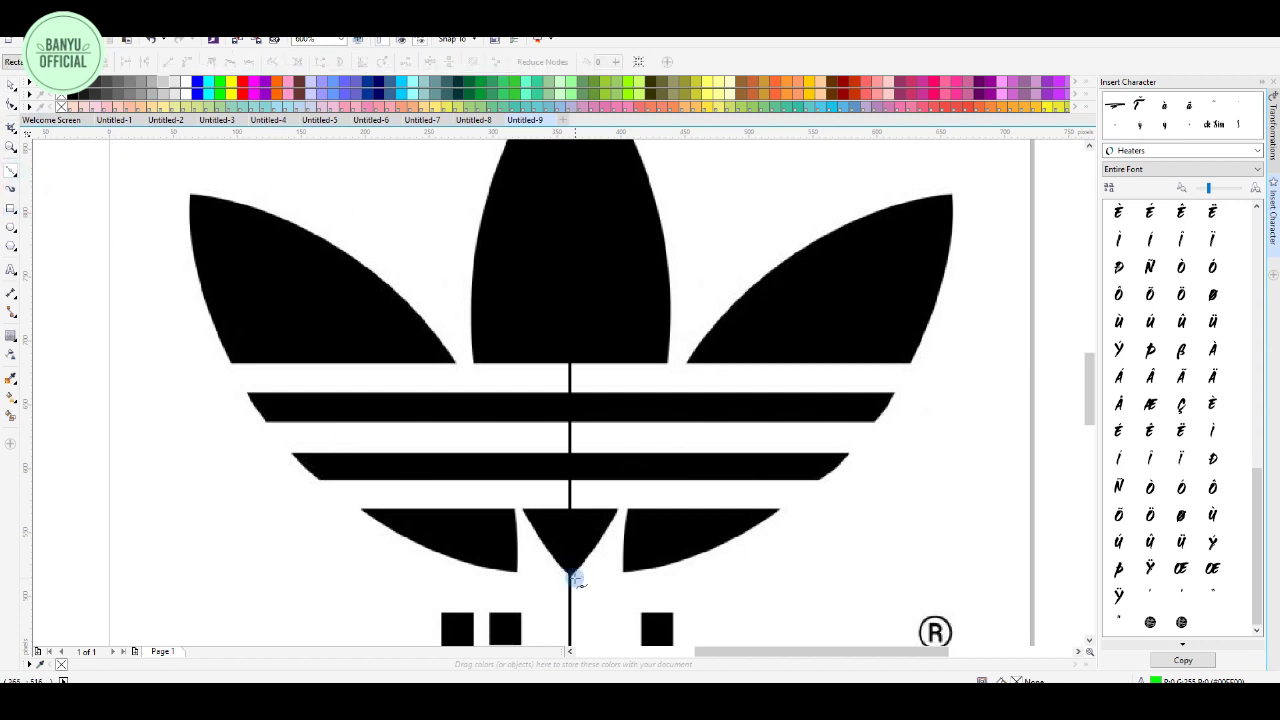
pyautogui.scroll(-2, 570, 577)
pyautogui.scroll(3, 523, 500)
pyautogui.moveTo(522, 420); pyautogui.dragTo(517, 264)
pyautogui.scroll(-1, 621, 250)
pyautogui.scroll(1, 622, 194)
pyautogui.moveTo(620, 194); pyautogui.dragTo(649, 164)
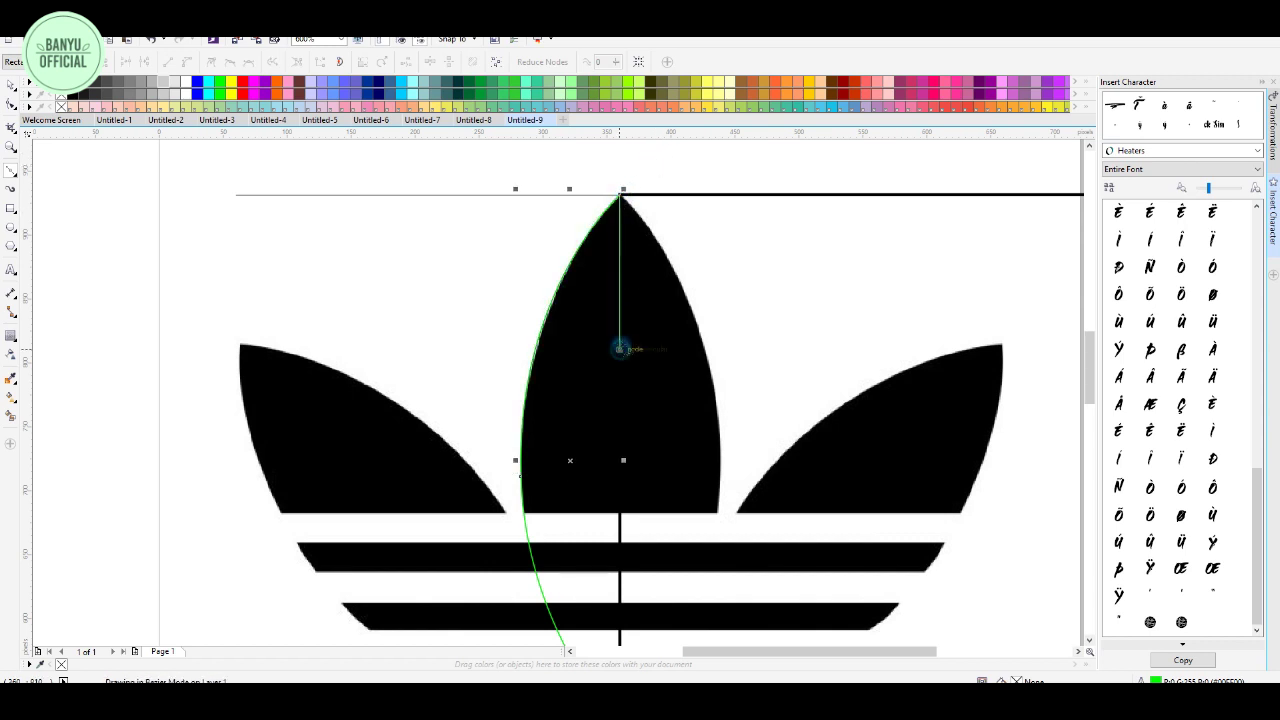
pyautogui.scroll(-2, 619, 349)
pyautogui.click(14, 88)
pyautogui.click(365, 432)
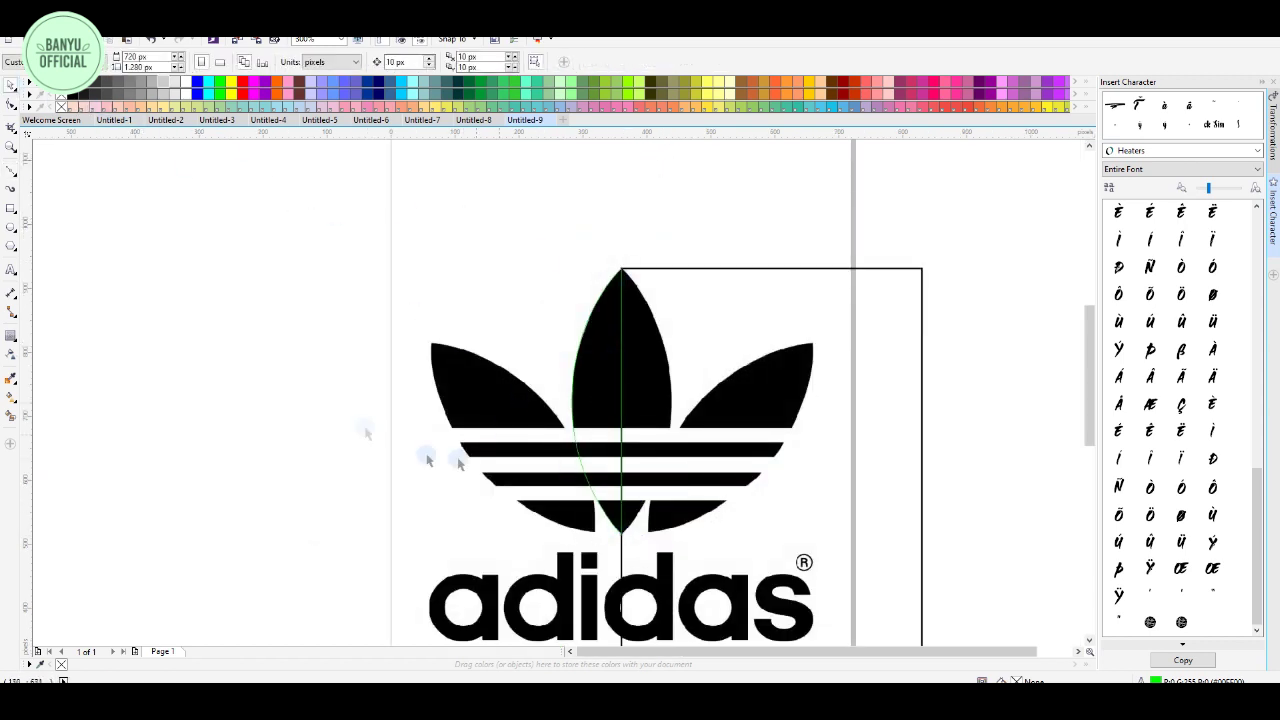
# Trace the full left leaf of the logo as a closed Bezier curve running through its tip and its bottom piece
pyautogui.click(12, 172)
pyautogui.scroll(2, 613, 513)
pyautogui.scroll(-2, 607, 529)
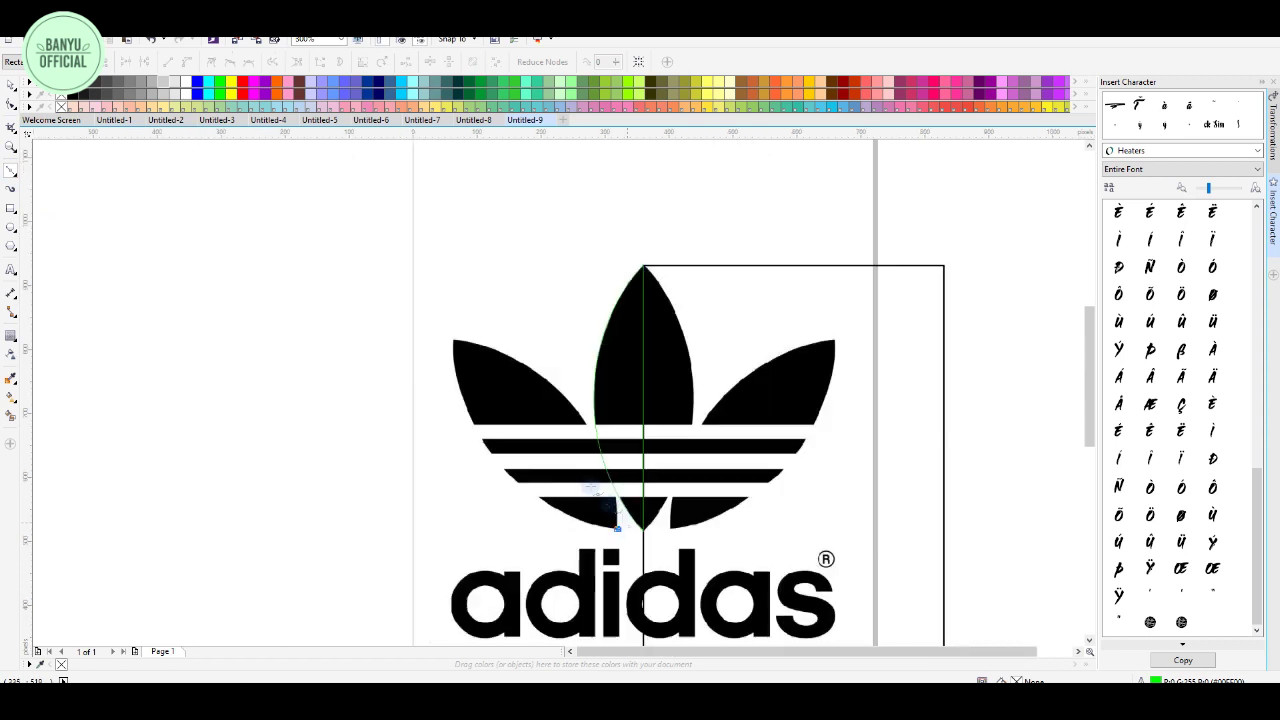
pyautogui.scroll(4, 457, 337)
pyautogui.moveTo(458, 337); pyautogui.dragTo(183, 383)
pyautogui.hotkey('ctrl', 'z')
pyautogui.scroll(-2, 237, 360)
pyautogui.scroll(1, 426, 468)
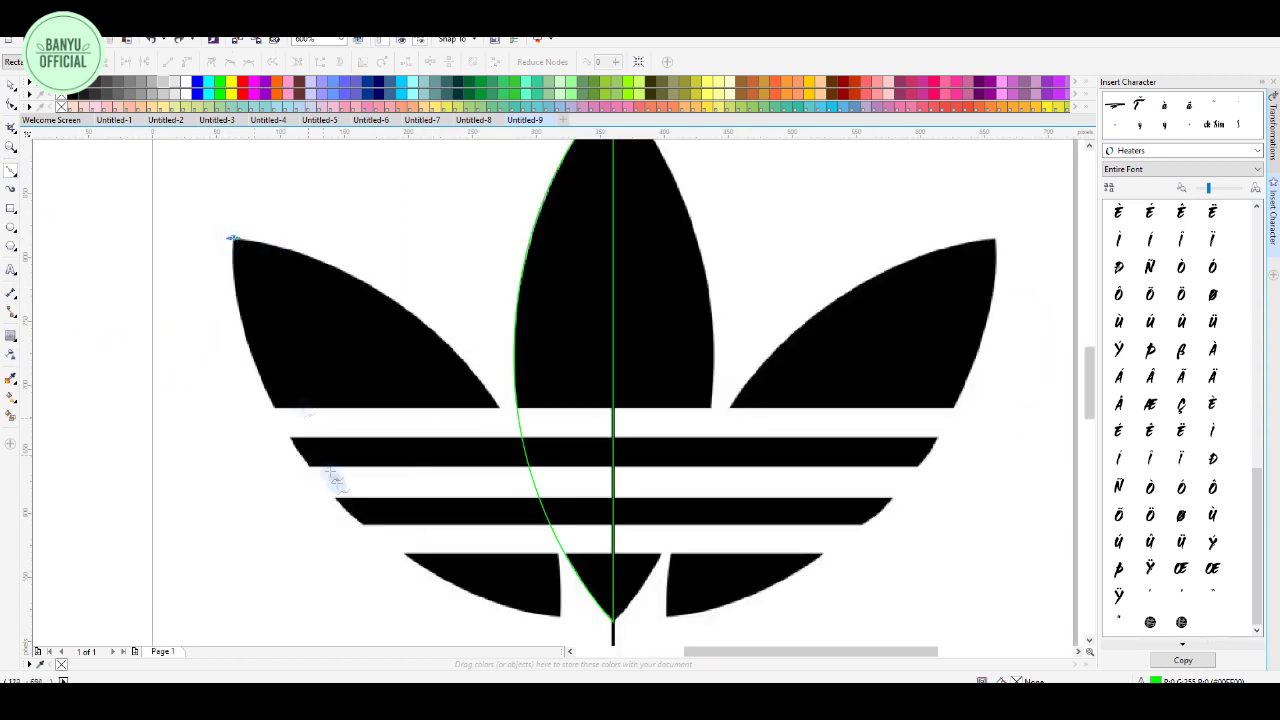
pyautogui.moveTo(318, 482)
pyautogui.mouseDown()
pyautogui.moveTo(400, 563)
pyautogui.moveTo(413, 611)
pyautogui.mouseUp()
pyautogui.click(560, 616)
pyautogui.moveTo(476, 376); pyautogui.dragTo(377, 260)
pyautogui.moveTo(227, 234); pyautogui.dragTo(368, 275)
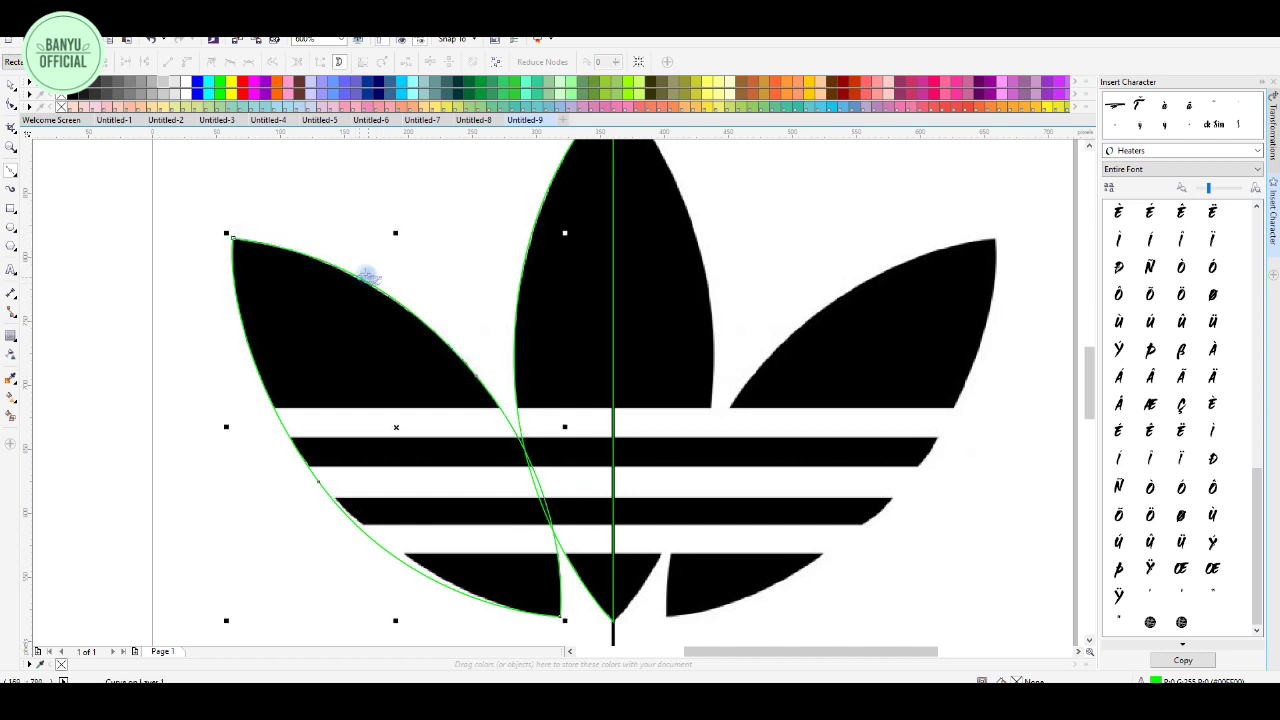
# Reshape the outer lower-left edge of the left leaf curve by adjusting its node handles to follow the reference logo
pyautogui.click(9, 104)
pyautogui.click(319, 483)
pyautogui.moveTo(415, 611)
pyautogui.mouseDown()
pyautogui.moveTo(431, 606)
pyautogui.moveTo(400, 594)
pyautogui.moveTo(434, 603)
pyautogui.moveTo(423, 603)
pyautogui.mouseUp()
pyautogui.moveTo(216, 363)
pyautogui.mouseDown()
pyautogui.moveTo(241, 390)
pyautogui.moveTo(229, 369)
pyautogui.mouseUp()
pyautogui.scroll(2, 320, 486)
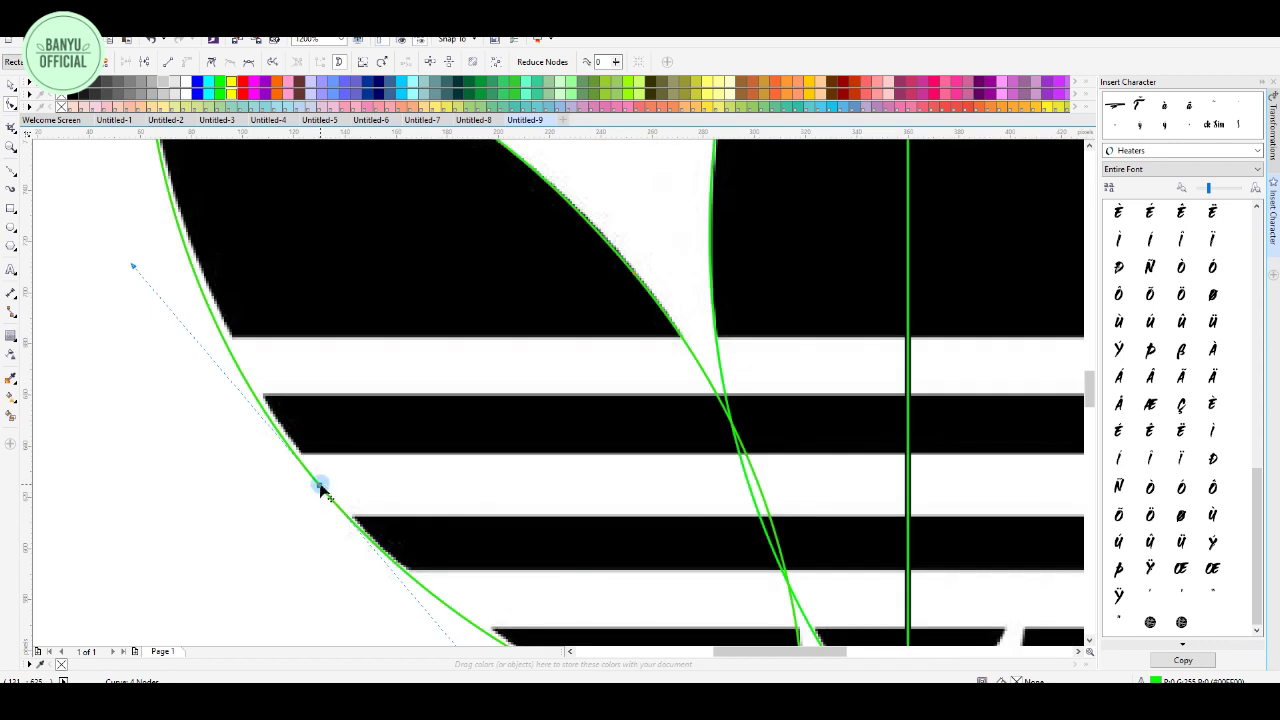
pyautogui.scroll(-2, 434, 640)
pyautogui.scroll(2, 449, 591)
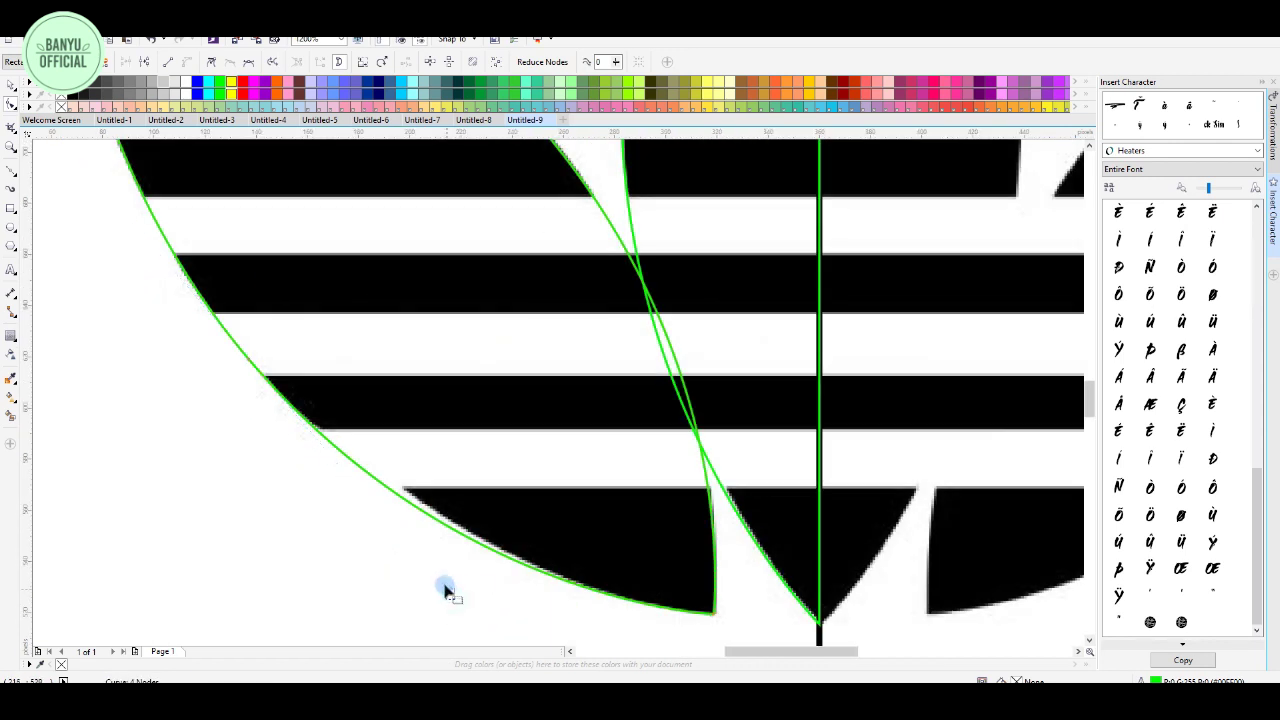
# Delete the black guide rectangle that marks the logo's centre line
pyautogui.scroll(-3, 591, 455)
pyautogui.scroll(1, 592, 452)
pyautogui.click(11, 85)
pyautogui.click(549, 263)
pyautogui.click(467, 369)
pyautogui.scroll(-1, 467, 369)
pyautogui.moveTo(753, 286); pyautogui.dragTo(1013, 285)
pyautogui.press('Delete')
# Weld the left leaf curve and the central half-leaf curve into one shape
pyautogui.scroll(-1, 698, 223)
pyautogui.moveTo(686, 209); pyautogui.dragTo(457, 434)
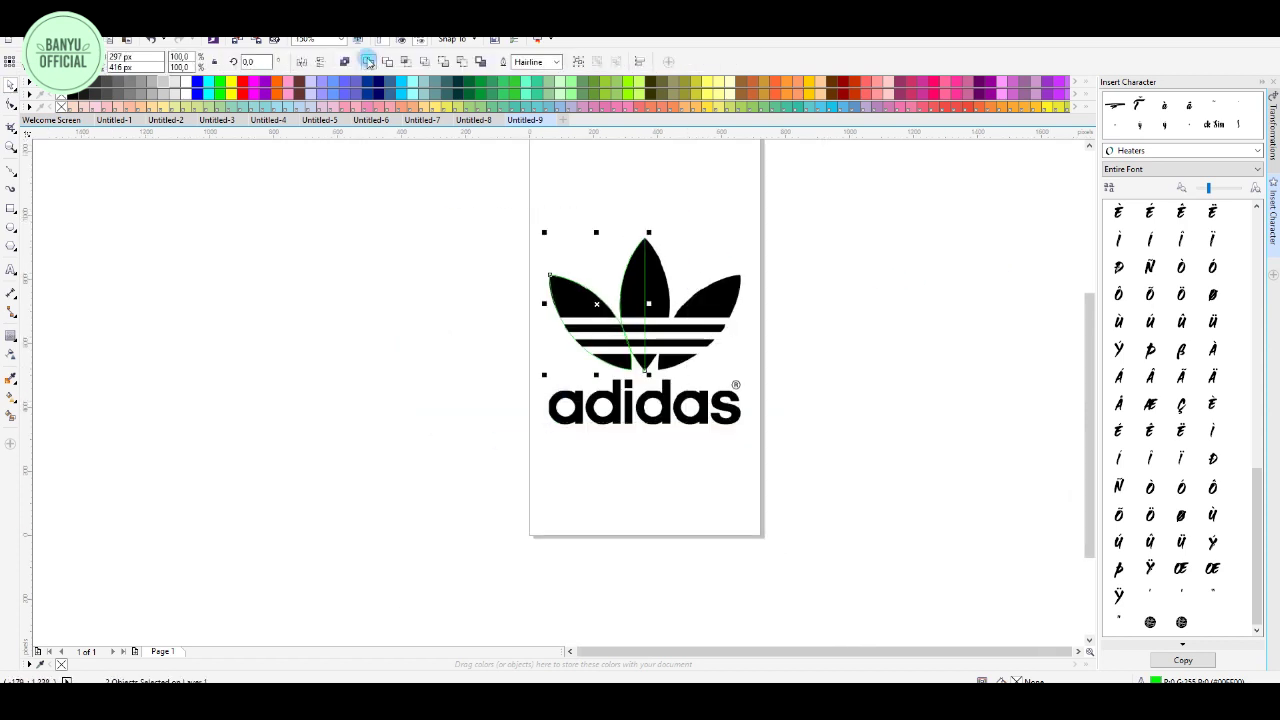
pyautogui.click(366, 61)
pyautogui.scroll(1, 642, 224)
# Mirror a copy of the half-logo shape horizontally, place it against the centre line and weld both halves
pyautogui.click(303, 62)
pyautogui.moveTo(458, 253); pyautogui.dragTo(647, 254)
pyautogui.scroll(2, 703, 393)
pyautogui.keyDown('shift'); pyautogui.click(504, 292); pyautogui.keyUp('shift')
pyautogui.click(380, 62)
pyautogui.click(655, 372)
# Draw rectangles over the white gaps between the stripes and cut them out of the traced logo shape
pyautogui.click(12, 211)
pyautogui.scroll(1, 346, 474)
pyautogui.moveTo(338, 389); pyautogui.dragTo(429, 447)
pyautogui.scroll(-1, 246, 390)
pyautogui.moveTo(334, 418)
pyautogui.mouseDown()
pyautogui.moveTo(64, 418)
pyautogui.moveTo(882, 407)
pyautogui.moveTo(903, 465)
pyautogui.moveTo(902, 527)
pyautogui.moveTo(464, 537)
pyautogui.mouseUp()
pyautogui.keyDown('shift'); pyautogui.click(863, 346); pyautogui.keyUp('shift')
pyautogui.click(427, 62)
pyautogui.keyDown('shift'); pyautogui.click(863, 346); pyautogui.keyUp('shift')
pyautogui.click(425, 62)
# Delete the reference logo bitmap from behind the traced outline
pyautogui.click(877, 522)
pyautogui.press('Delete')
pyautogui.scroll(-2, 857, 490)
pyautogui.scroll(-1, 555, 473)
pyautogui.click(648, 465)
# Remove the stray nodes and small curve pieces between the central leaf and the stripes
pyautogui.scroll(6, 651, 490)
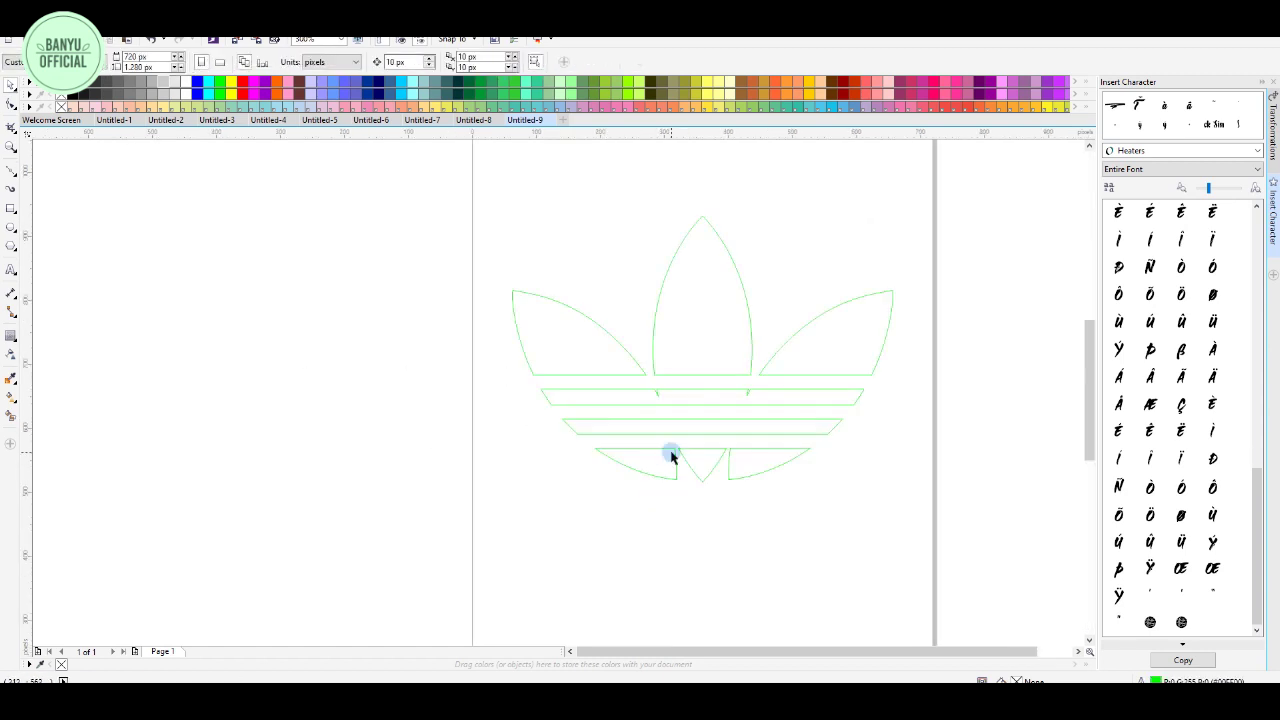
pyautogui.click(12, 108)
pyautogui.scroll(1, 720, 378)
pyautogui.moveTo(842, 422); pyautogui.dragTo(346, 403)
pyautogui.moveTo(408, 374)
pyautogui.mouseDown()
pyautogui.moveTo(533, 371)
pyautogui.moveTo(920, 462)
pyautogui.mouseUp()
pyautogui.press('Delete')
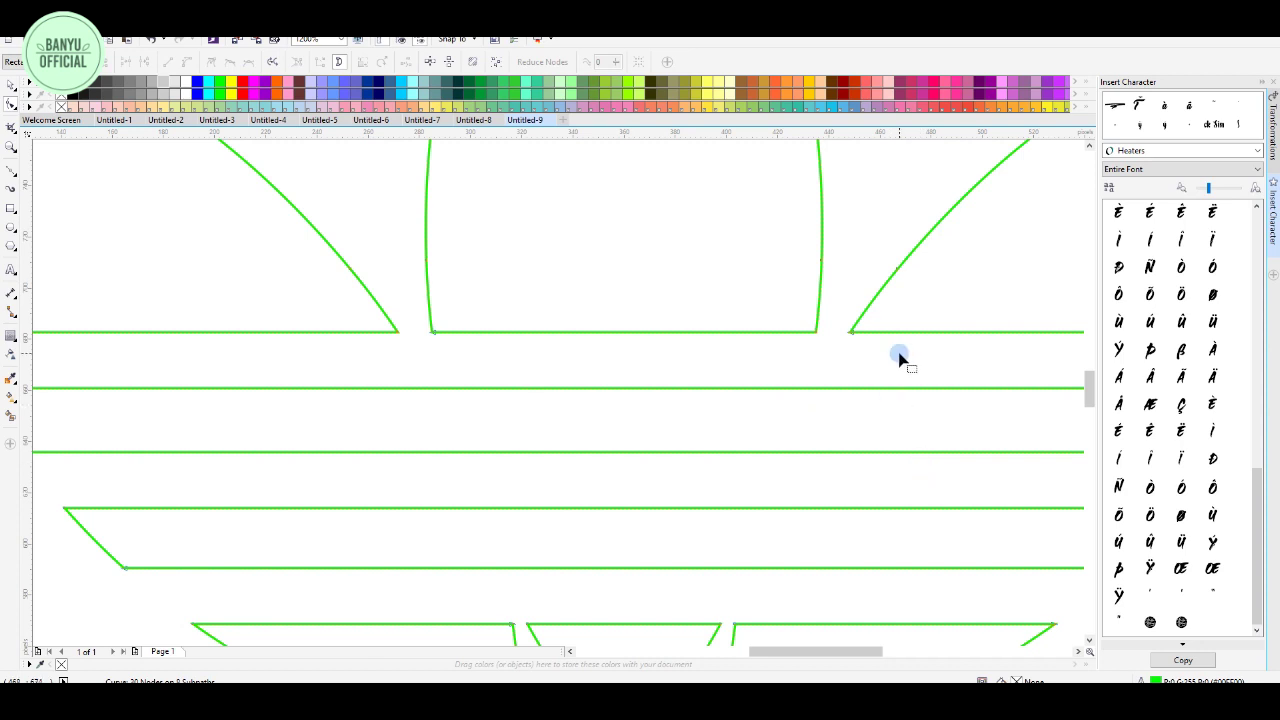
pyautogui.scroll(-4, 685, 381)
pyautogui.click(13, 87)
pyautogui.click(187, 385)
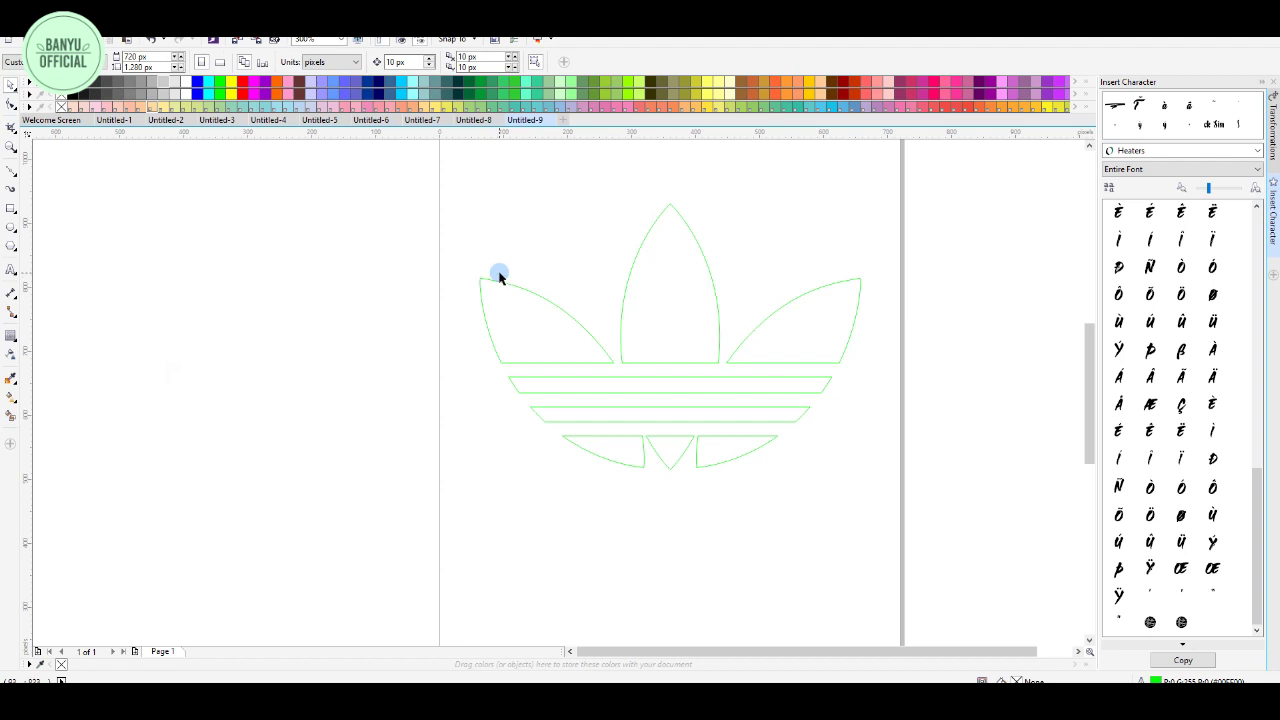
# Add the artistic text "adidas" below the logo outline and set its font to Bostero Personal Use
pyautogui.click(671, 334)
pyautogui.scroll(-2, 672, 335)
pyautogui.scroll(1, 711, 408)
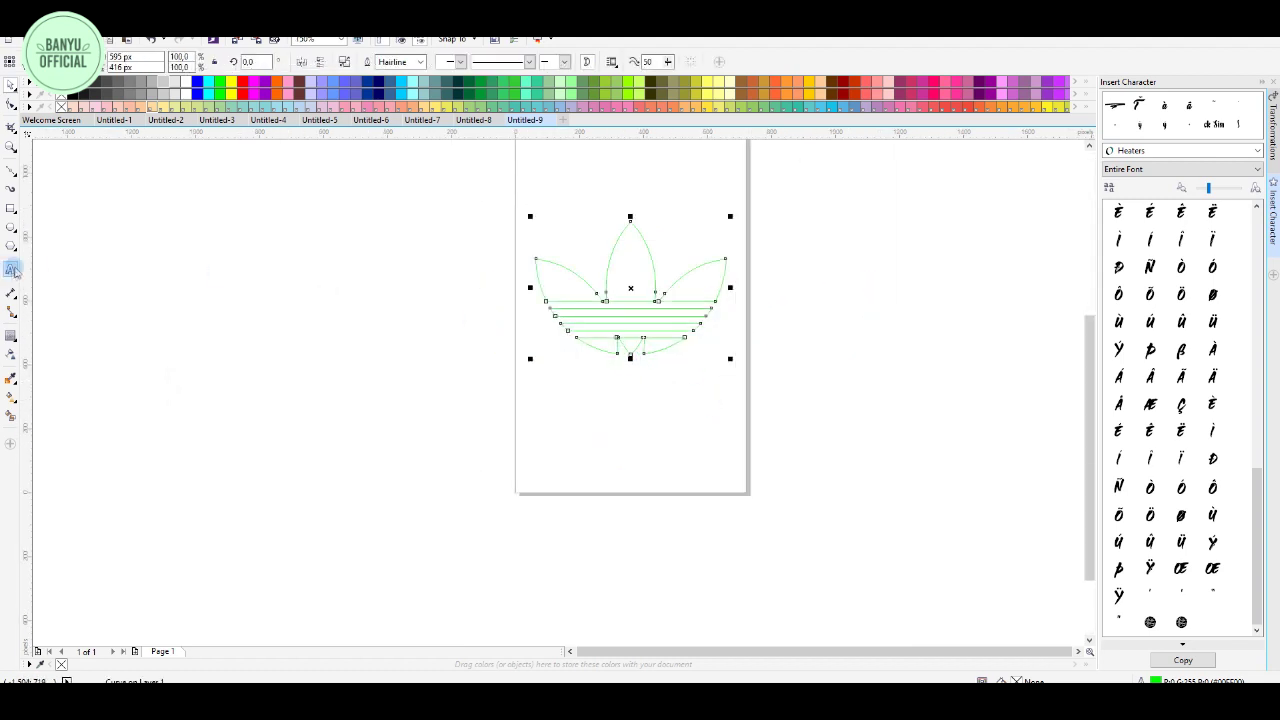
pyautogui.click(10, 270)
pyautogui.click(403, 419)
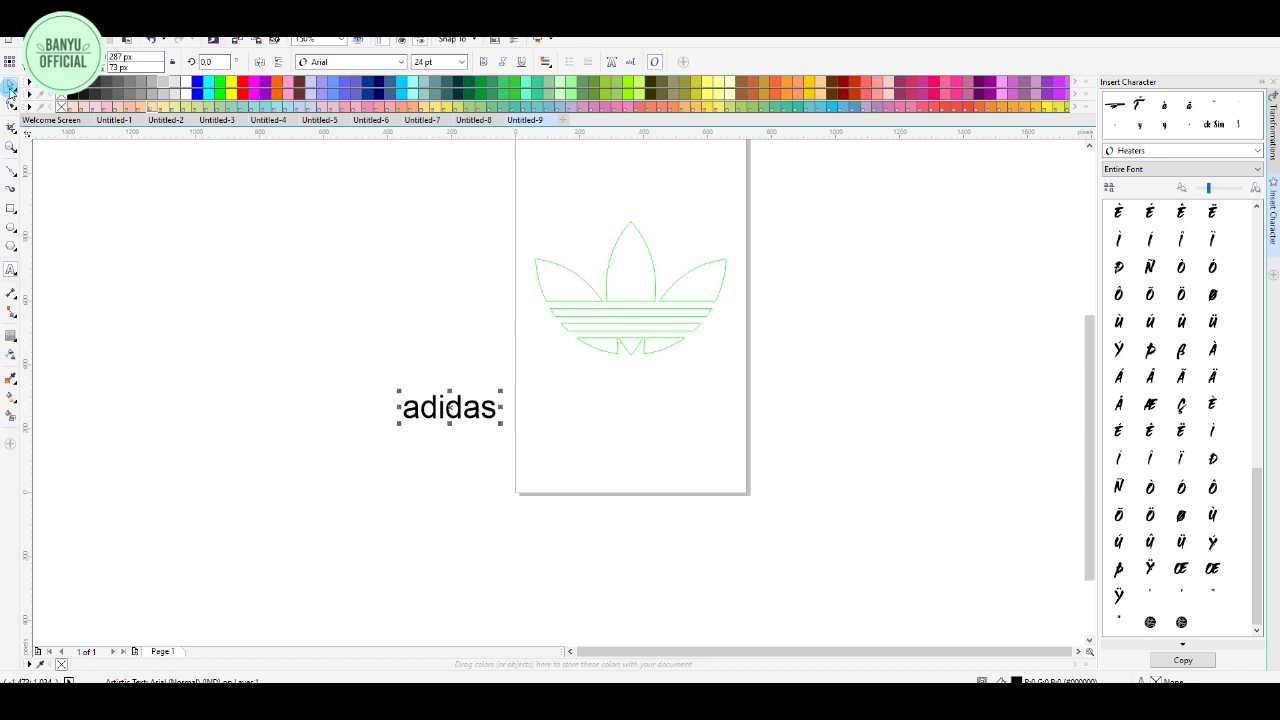
pyautogui.moveTo(449, 408); pyautogui.dragTo(618, 421)
pyautogui.click(350, 62)
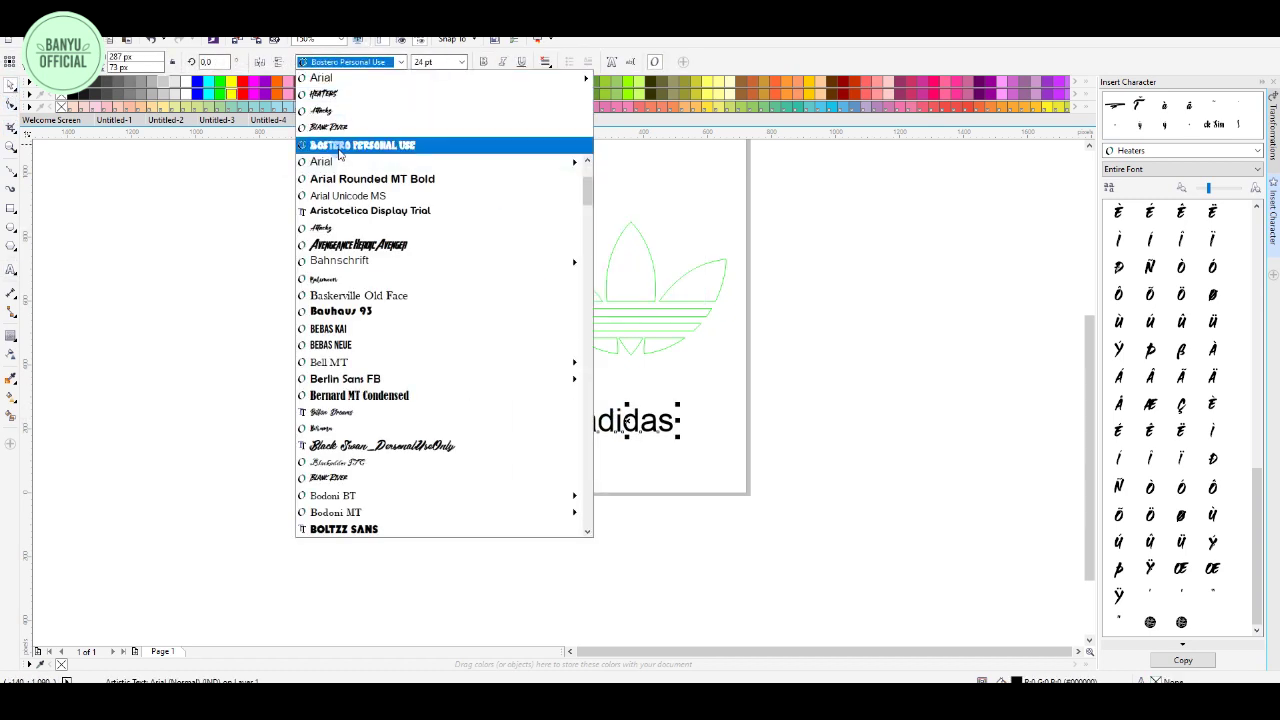
pyautogui.click(338, 150)
# Centre the text on the page, enlarge it to about 609 px wide and place it directly beneath the trefoil
pyautogui.press('p')
pyautogui.scroll(1, 662, 331)
pyautogui.moveTo(600, 244); pyautogui.dragTo(600, 410)
pyautogui.moveTo(686, 450); pyautogui.dragTo(802, 508)
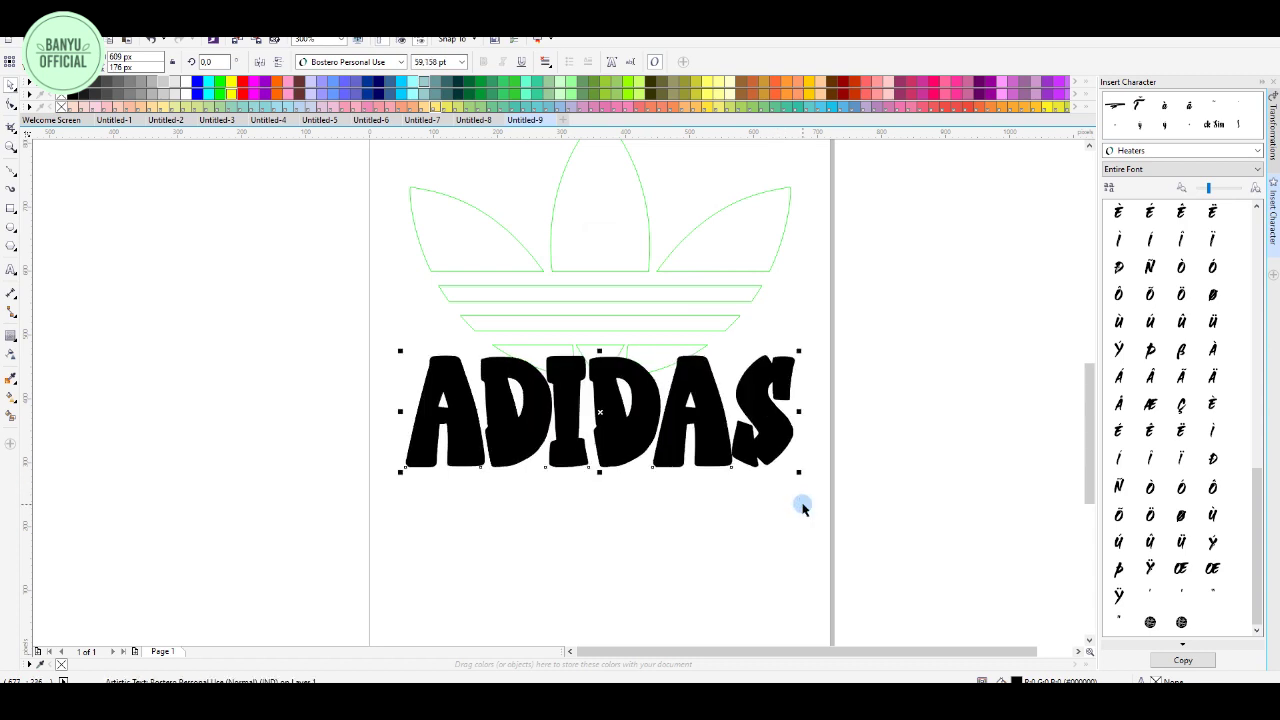
pyautogui.moveTo(690, 428); pyautogui.dragTo(678, 463)
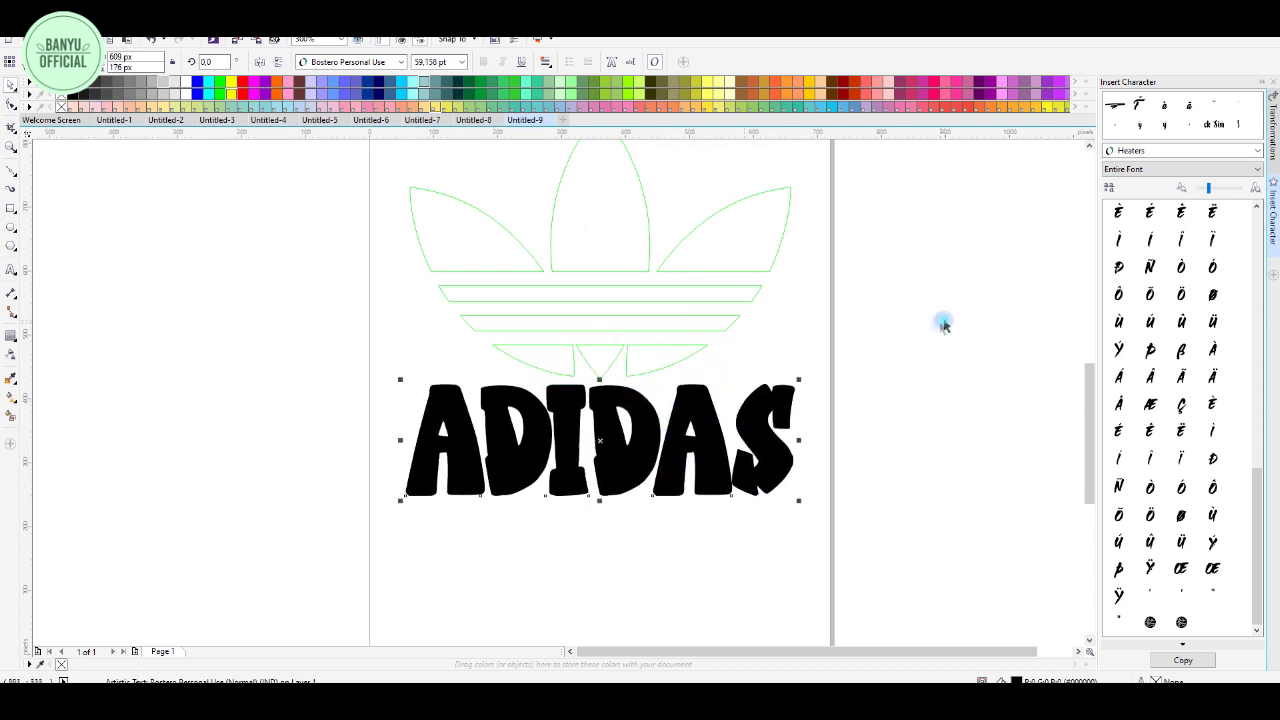
# Fill the trefoil shape with navy blue #003399 and remove its outline
pyautogui.click(751, 236)
pyautogui.click(254, 88)
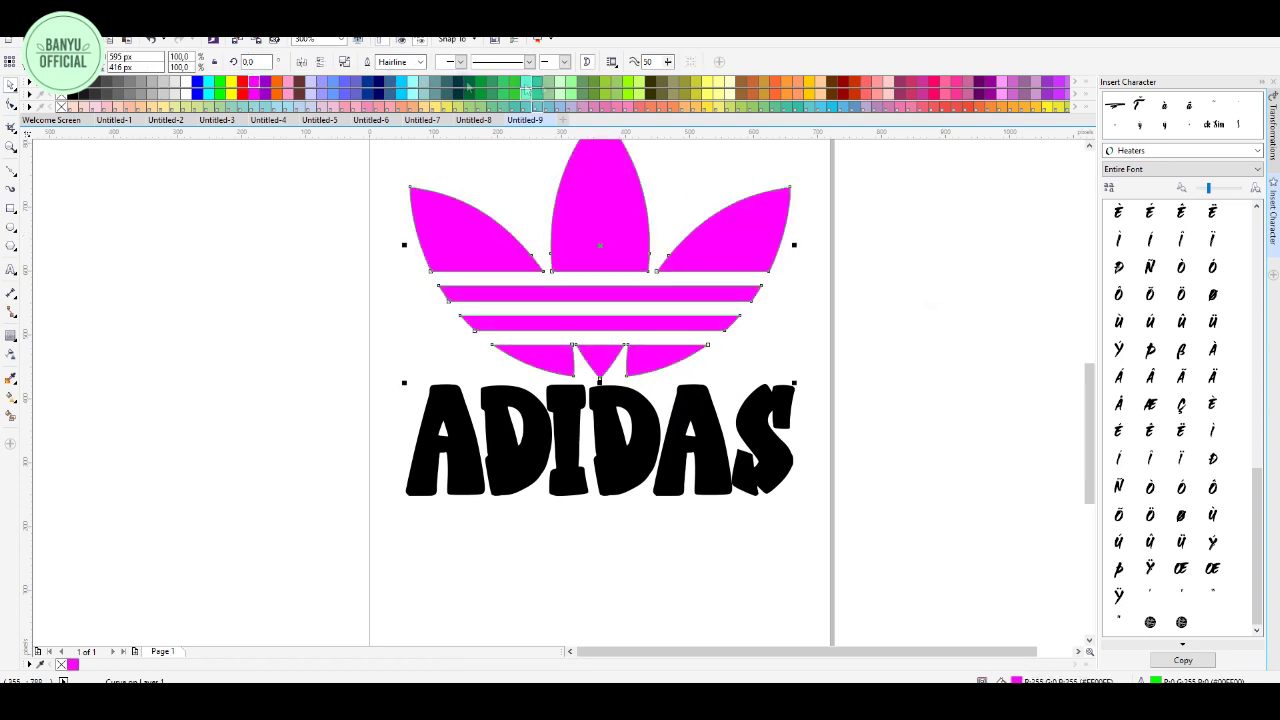
pyautogui.click(409, 80)
pyautogui.click(367, 81)
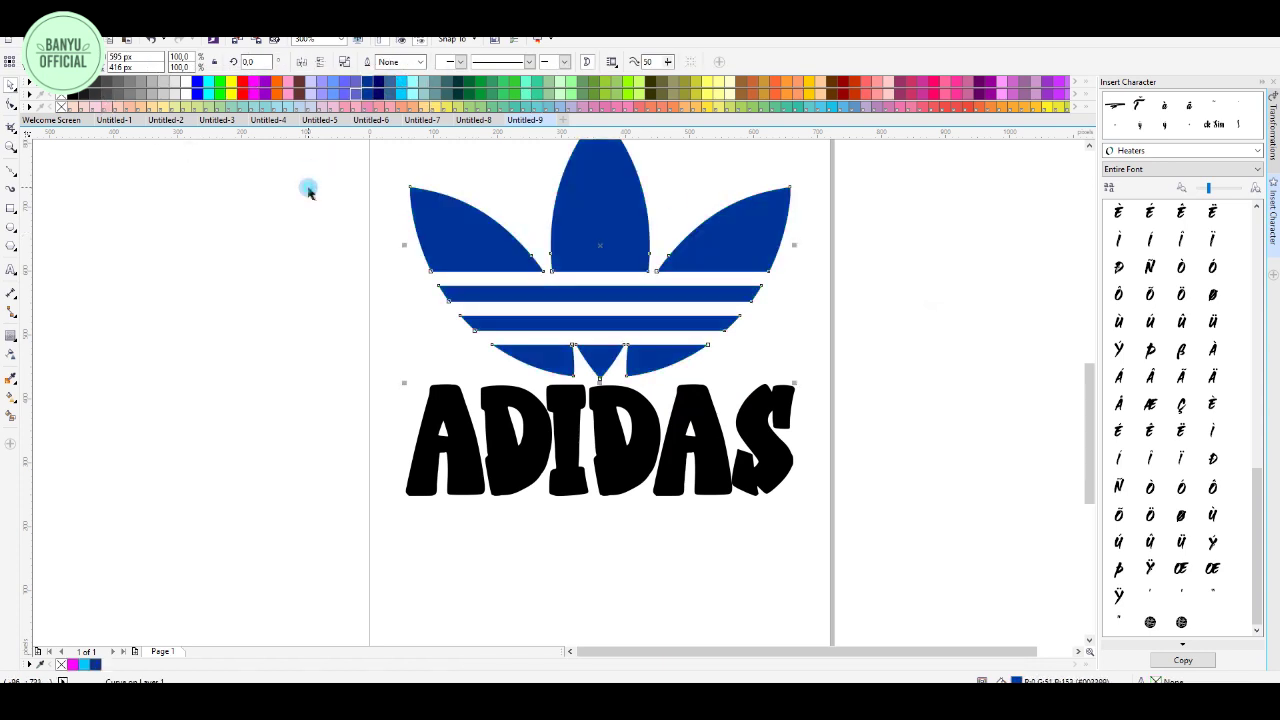
pyautogui.click(308, 188)
# Fill the ADIDAS text with the same navy blue as the trefoil
pyautogui.scroll(-1, 560, 440)
pyautogui.scroll(1, 560, 440)
pyautogui.click(623, 495)
pyautogui.click(366, 81)
pyautogui.click(335, 182)
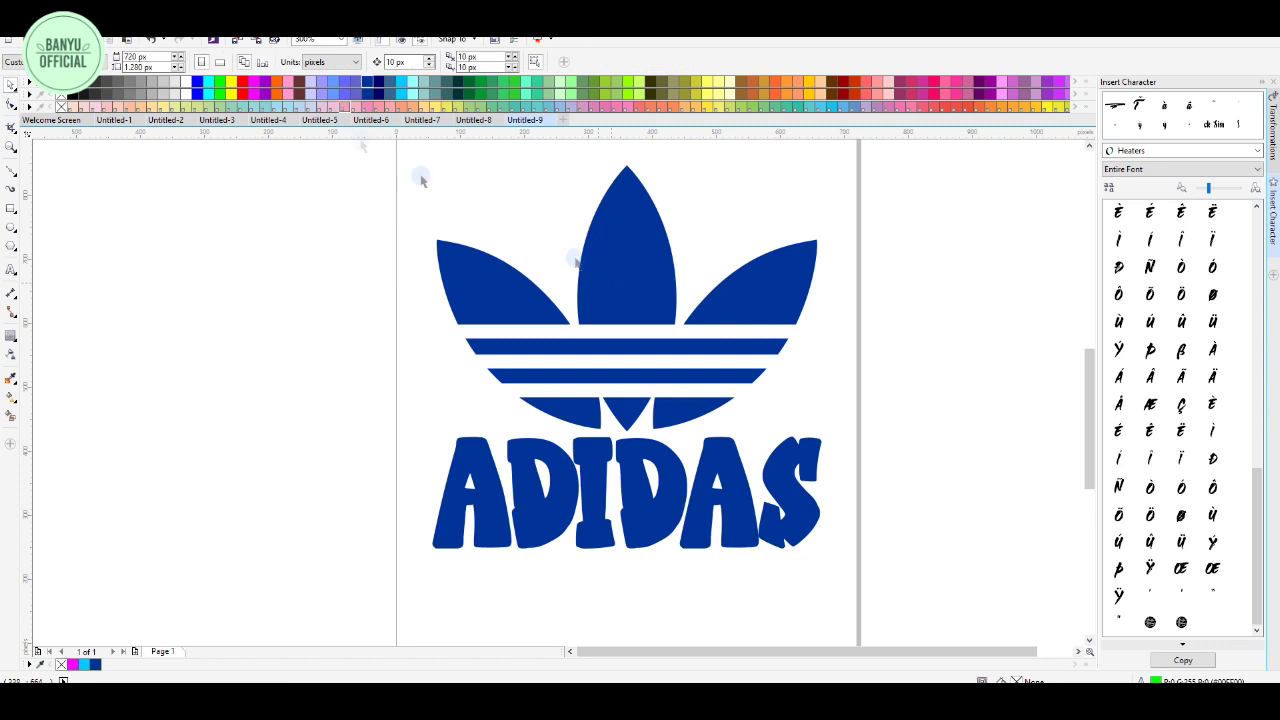
# Draw a wavy paint-drip curve across the upper part of the central leaf and close it around the leaf's tip
pyautogui.click(12, 170)
pyautogui.scroll(2, 629, 182)
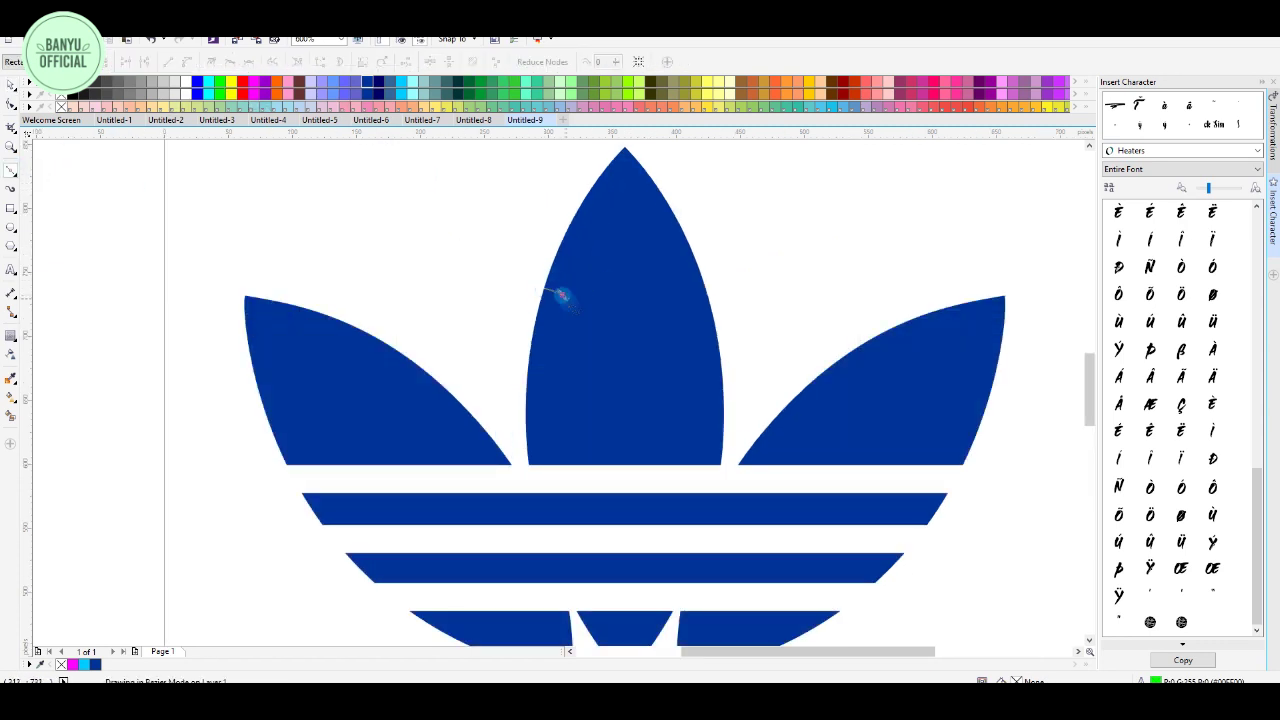
pyautogui.moveTo(553, 290)
pyautogui.mouseDown()
pyautogui.moveTo(600, 395)
pyautogui.moveTo(655, 302)
pyautogui.mouseUp()
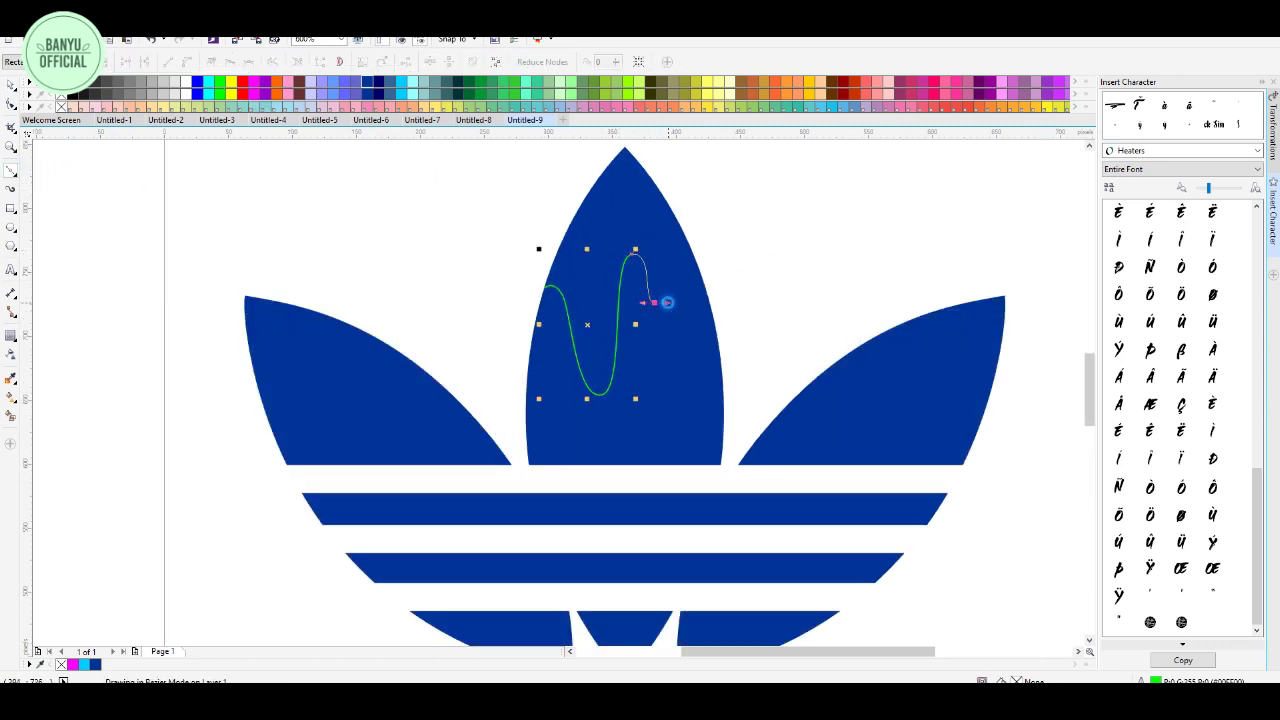
pyautogui.hotkey('ctrl', 'z')
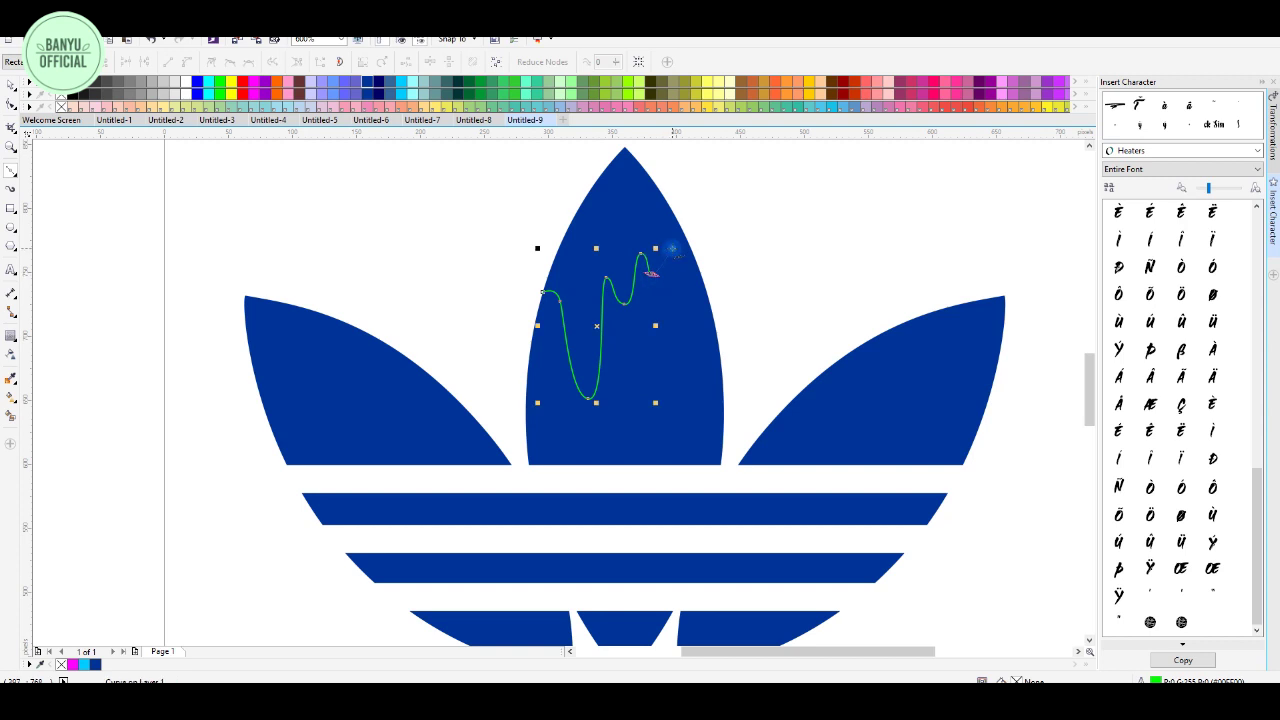
pyautogui.scroll(-3, 707, 258)
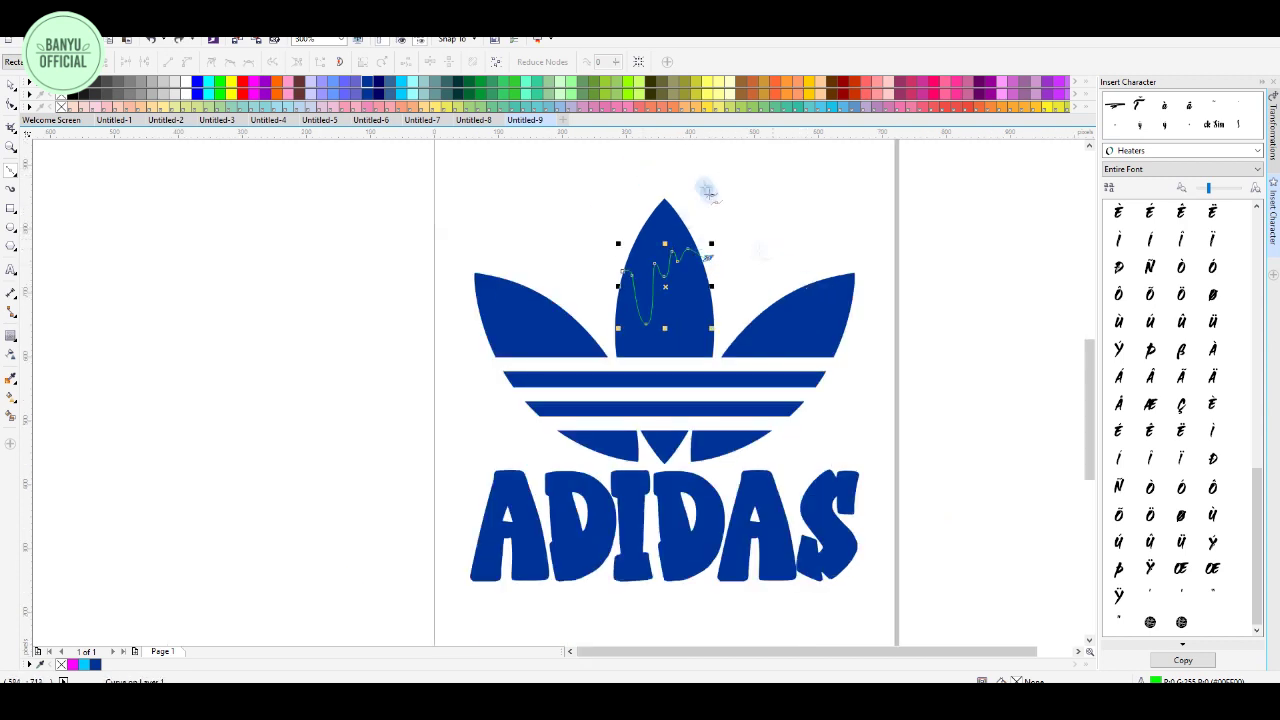
pyautogui.scroll(1, 683, 204)
pyautogui.moveTo(690, 177); pyautogui.dragTo(668, 167)
pyautogui.moveTo(615, 170); pyautogui.dragTo(582, 191)
pyautogui.moveTo(527, 248); pyautogui.dragTo(525, 262)
pyautogui.click(563, 338)
# Intersect the drip curve with the trefoil and delete the original drip curve
pyautogui.click(11, 86)
pyautogui.click(686, 223)
pyautogui.keyDown('shift'); pyautogui.click(714, 387); pyautogui.keyUp('shift')
pyautogui.click(406, 61)
pyautogui.moveTo(695, 225); pyautogui.dragTo(615, 200)
pyautogui.press('Delete')
# Fill the drip area on the central leaf with the darker blue #000099
pyautogui.click(678, 258)
pyautogui.doubleClick(1016, 681)
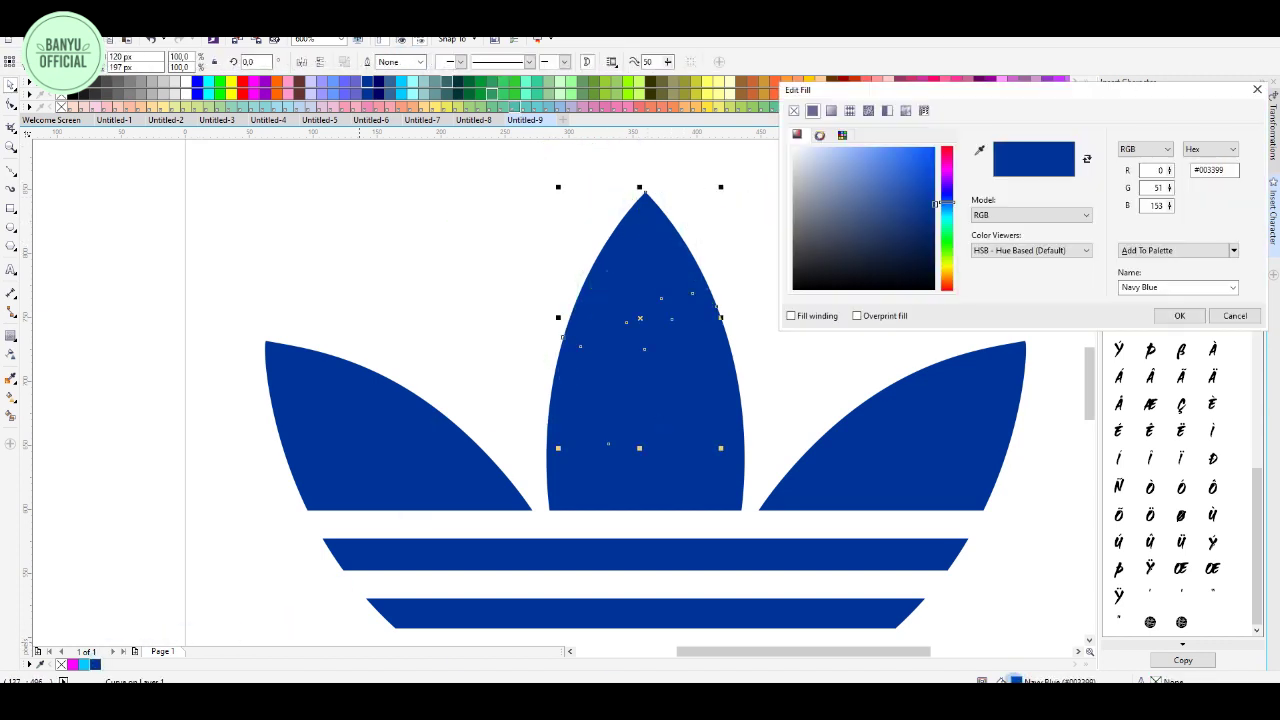
pyautogui.moveTo(950, 205); pyautogui.dragTo(953, 200)
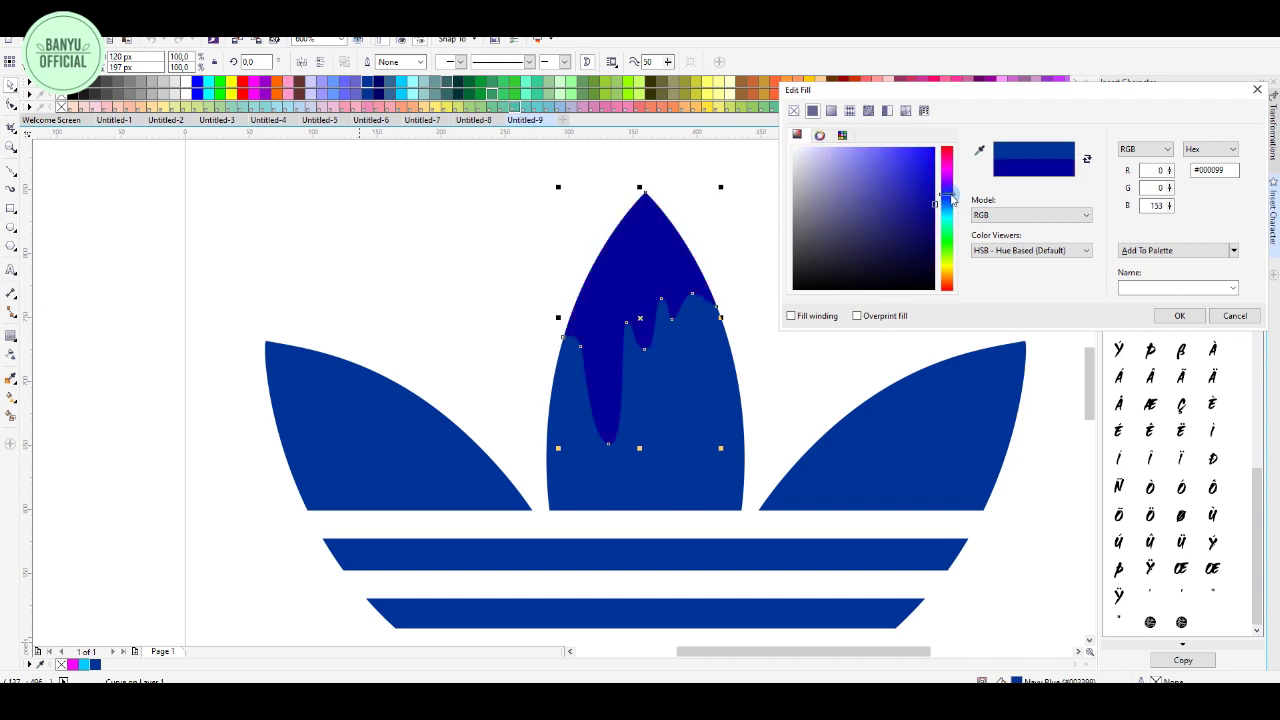
pyautogui.click(1178, 315)
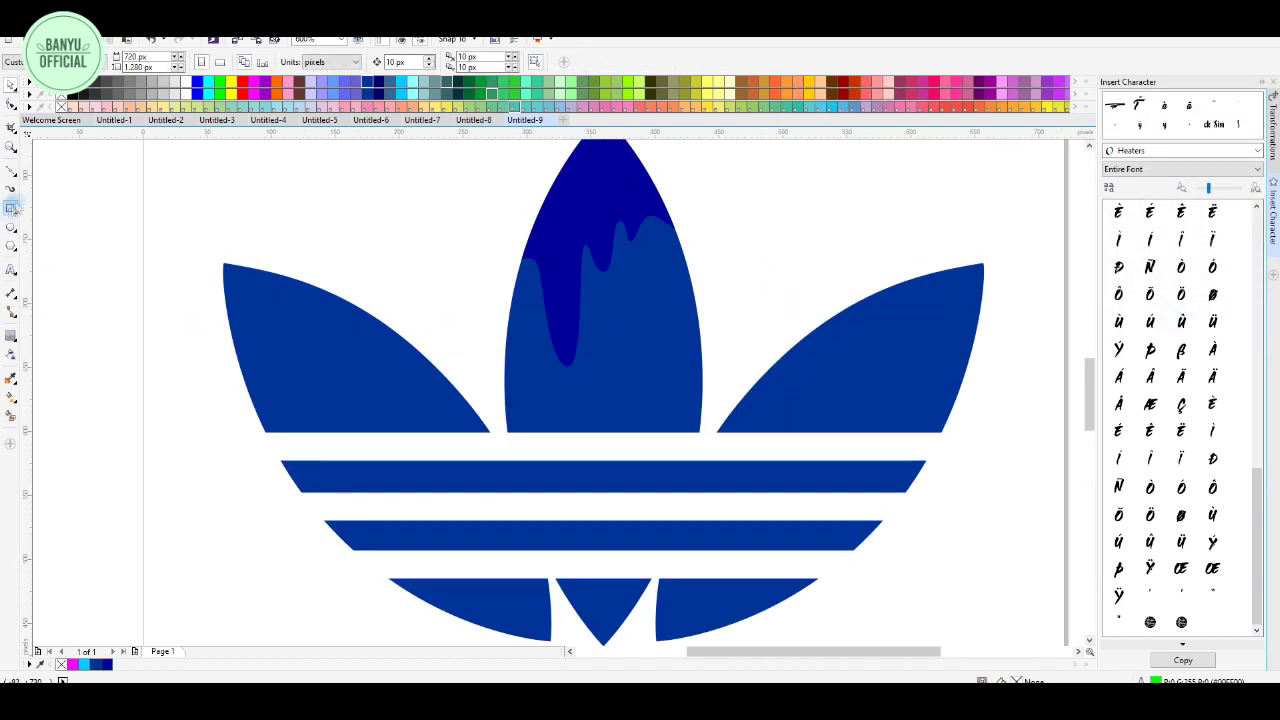
# Draw a closed paint-drip curve across the upper part of the left leaf, looping around outside its upper edge
pyautogui.click(12, 171)
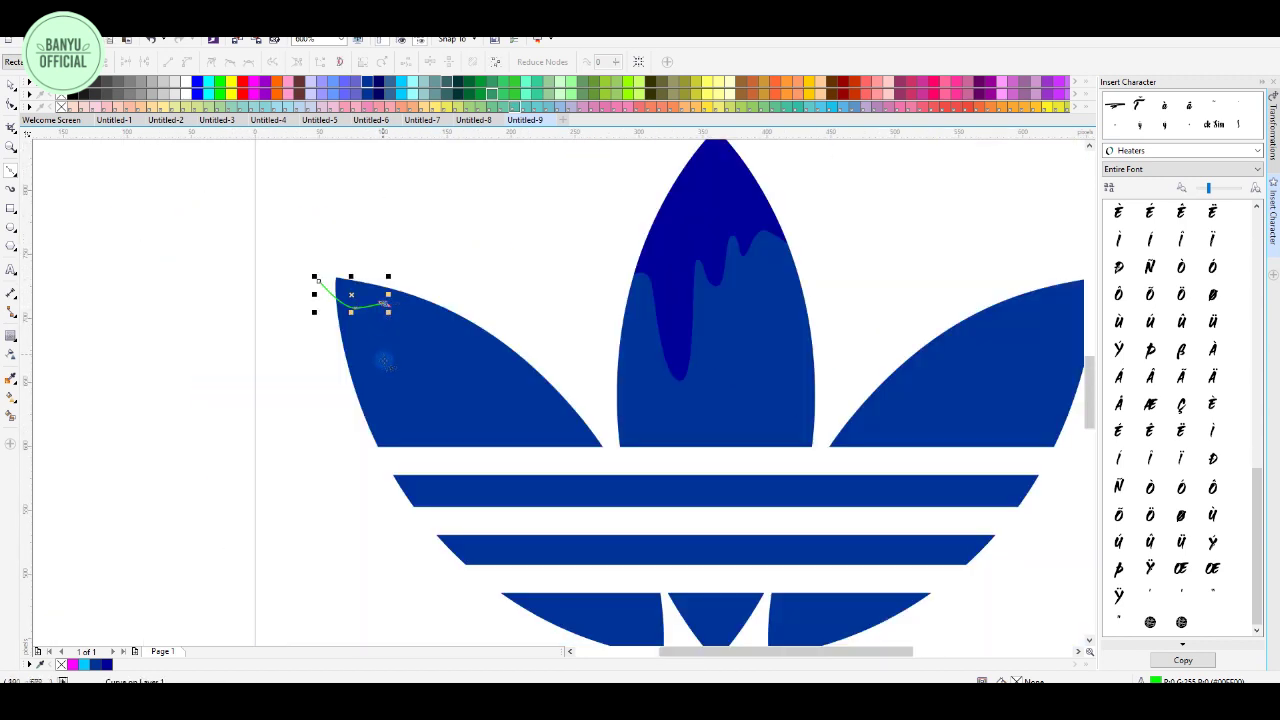
pyautogui.scroll(1, 399, 345)
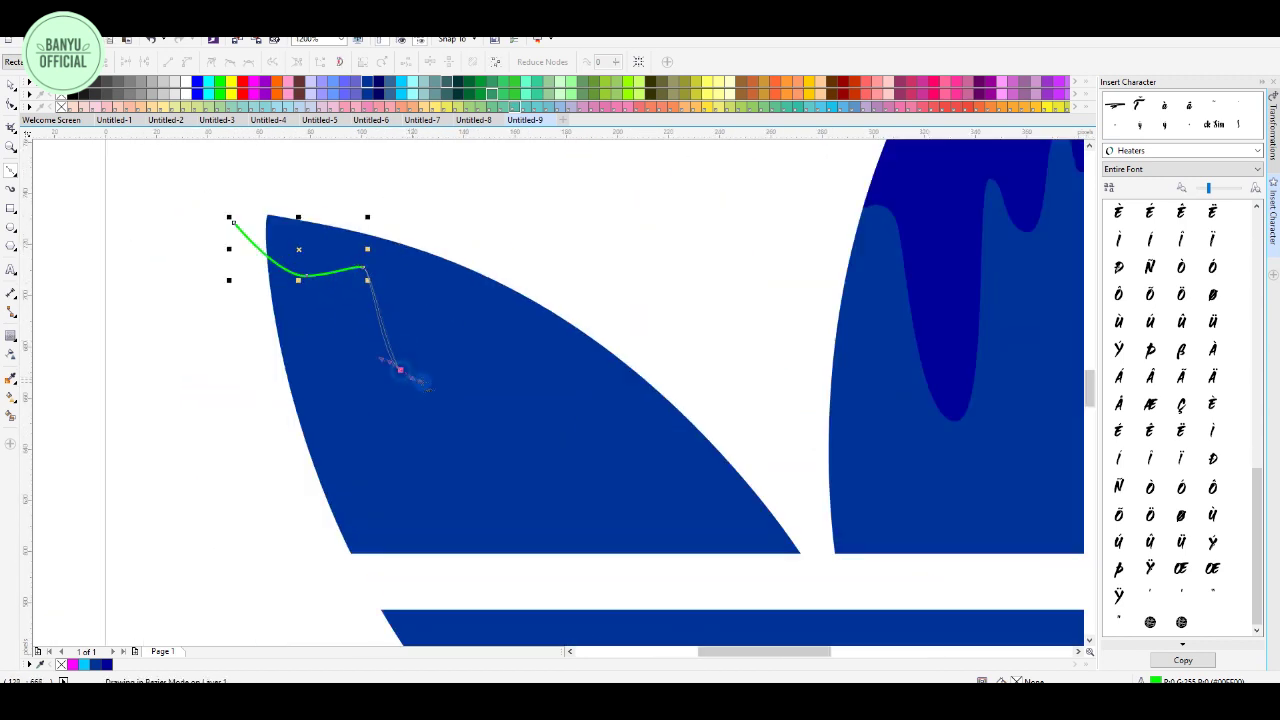
pyautogui.moveTo(517, 355); pyautogui.dragTo(589, 358)
pyautogui.moveTo(696, 398); pyautogui.dragTo(726, 371)
pyautogui.moveTo(544, 203); pyautogui.dragTo(499, 190)
pyautogui.moveTo(234, 222); pyautogui.dragTo(205, 165)
# Trim the drip shape to the left leaf's outline and fill it with the central drip's dark blue
pyautogui.press('space')
pyautogui.click(226, 446)
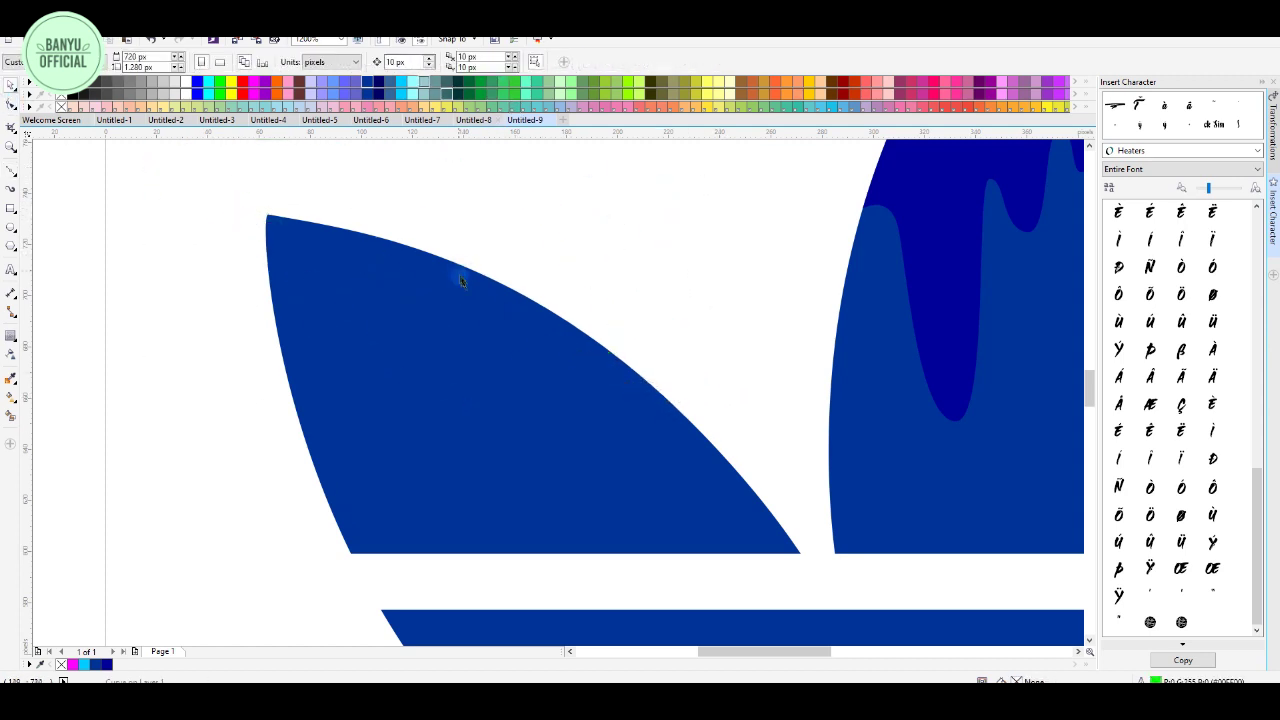
pyautogui.click(461, 281)
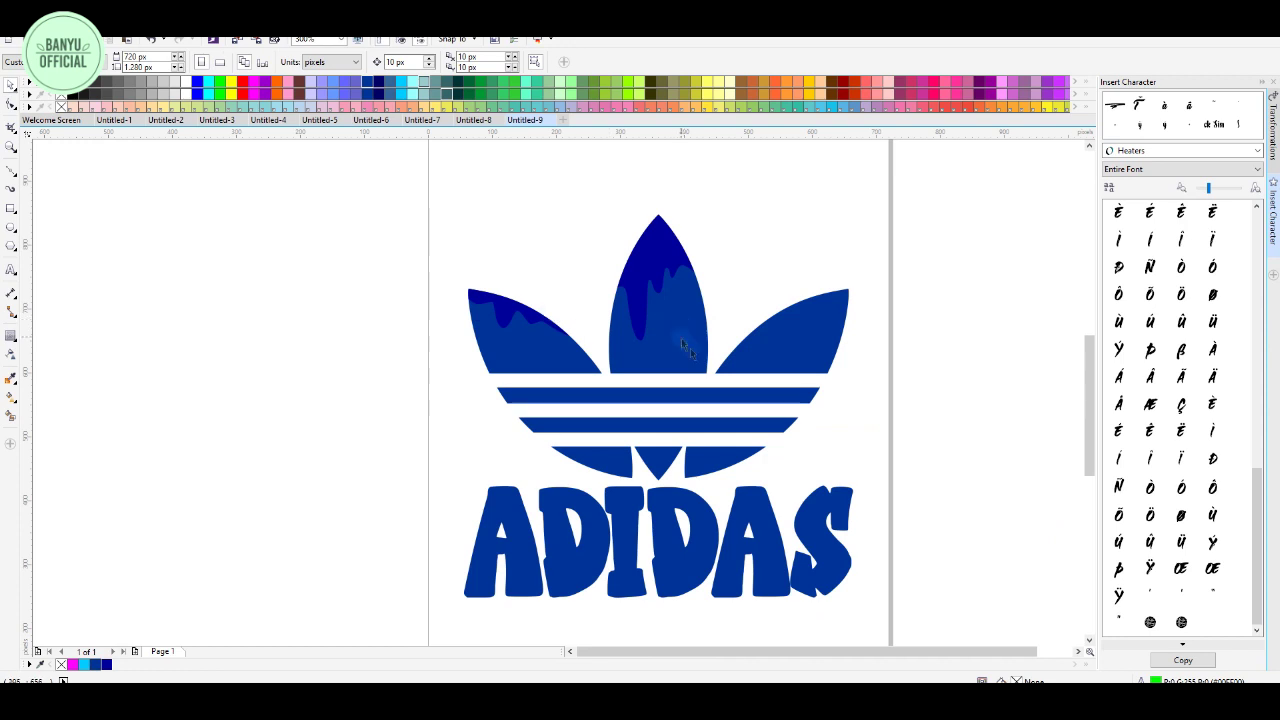
# Draw a closed paint-drip curve across the upper part of the right leaf, looping around outside its upper edge
pyautogui.press('F10')
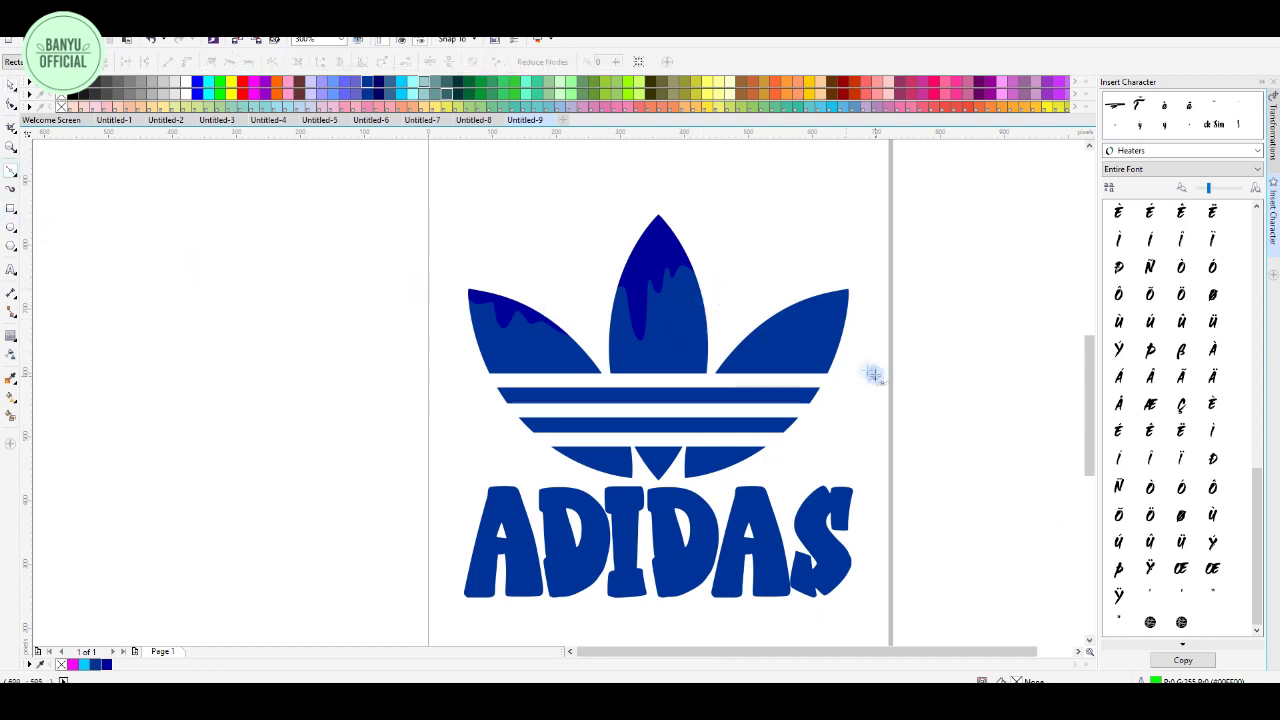
pyautogui.scroll(2, 828, 366)
pyautogui.scroll(2, 608, 317)
pyautogui.moveTo(577, 380); pyautogui.dragTo(591, 380)
pyautogui.moveTo(623, 297); pyautogui.dragTo(652, 291)
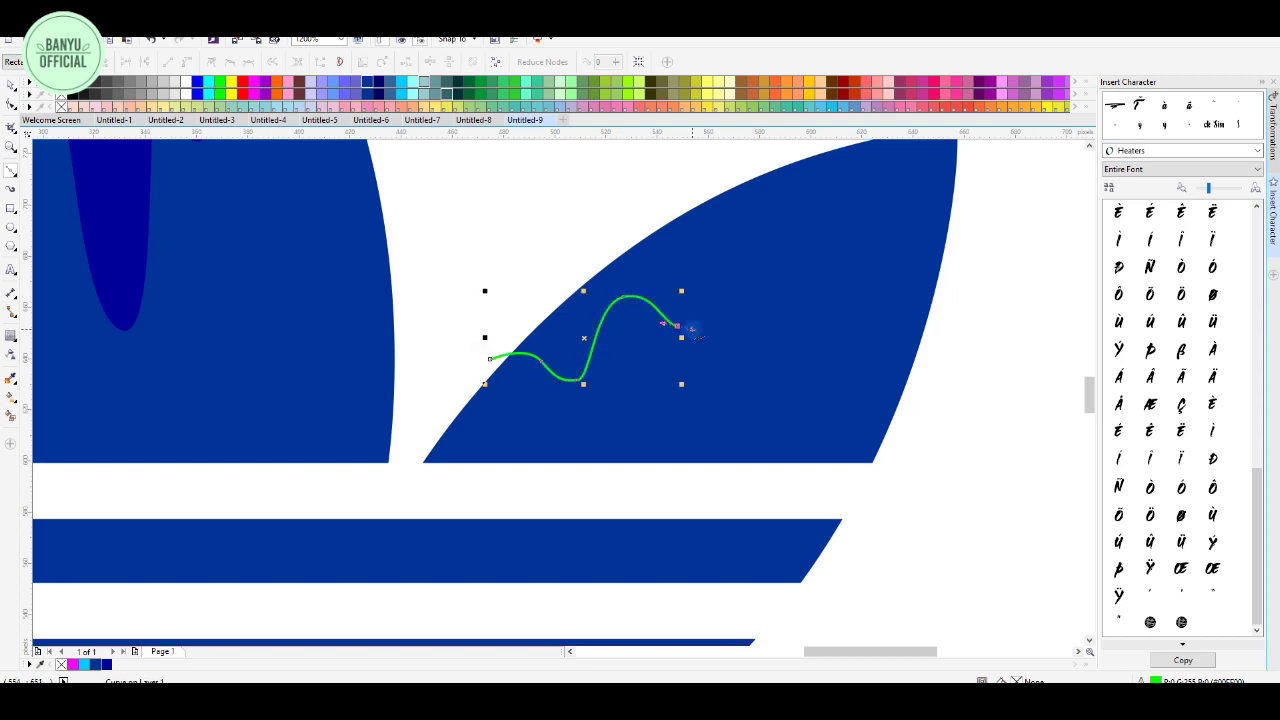
pyautogui.moveTo(915, 177); pyautogui.dragTo(988, 220)
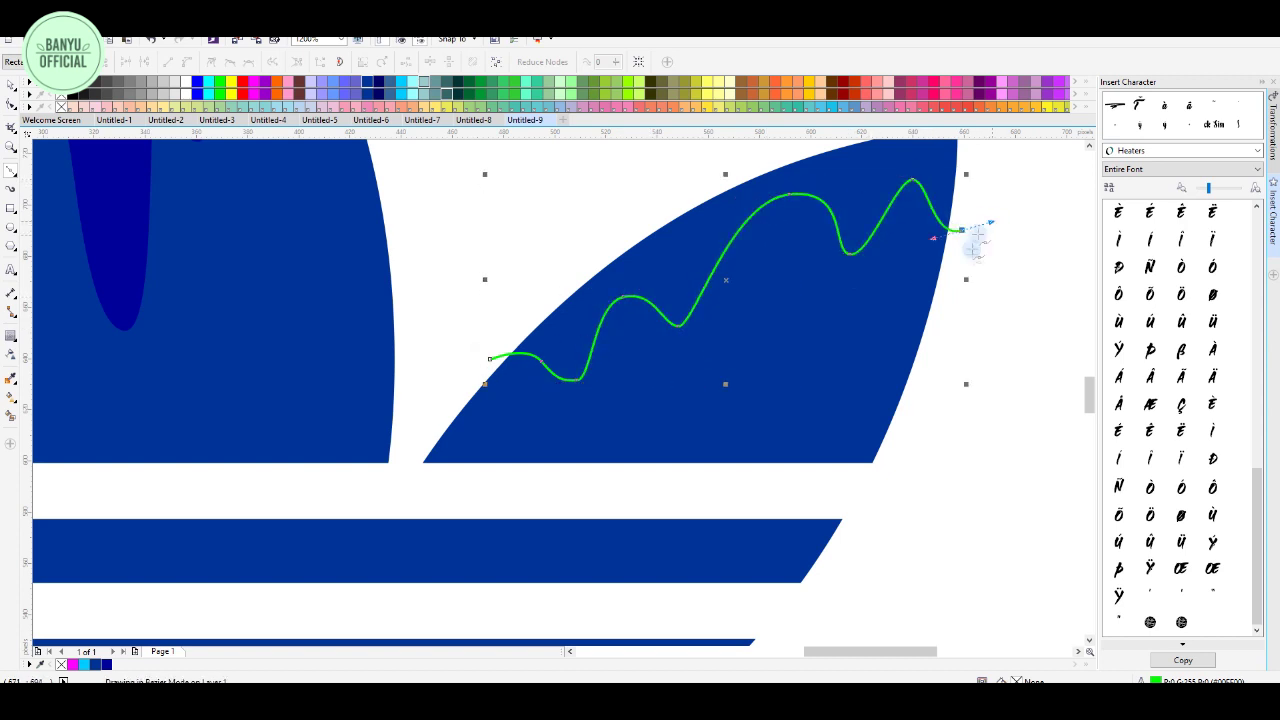
pyautogui.scroll(-4, 988, 220)
pyautogui.scroll(2, 906, 231)
# Intersect the drip curve with the trefoil, delete the original curve, and fill the right leaf's drip with dark blue #000099
pyautogui.click(850, 282)
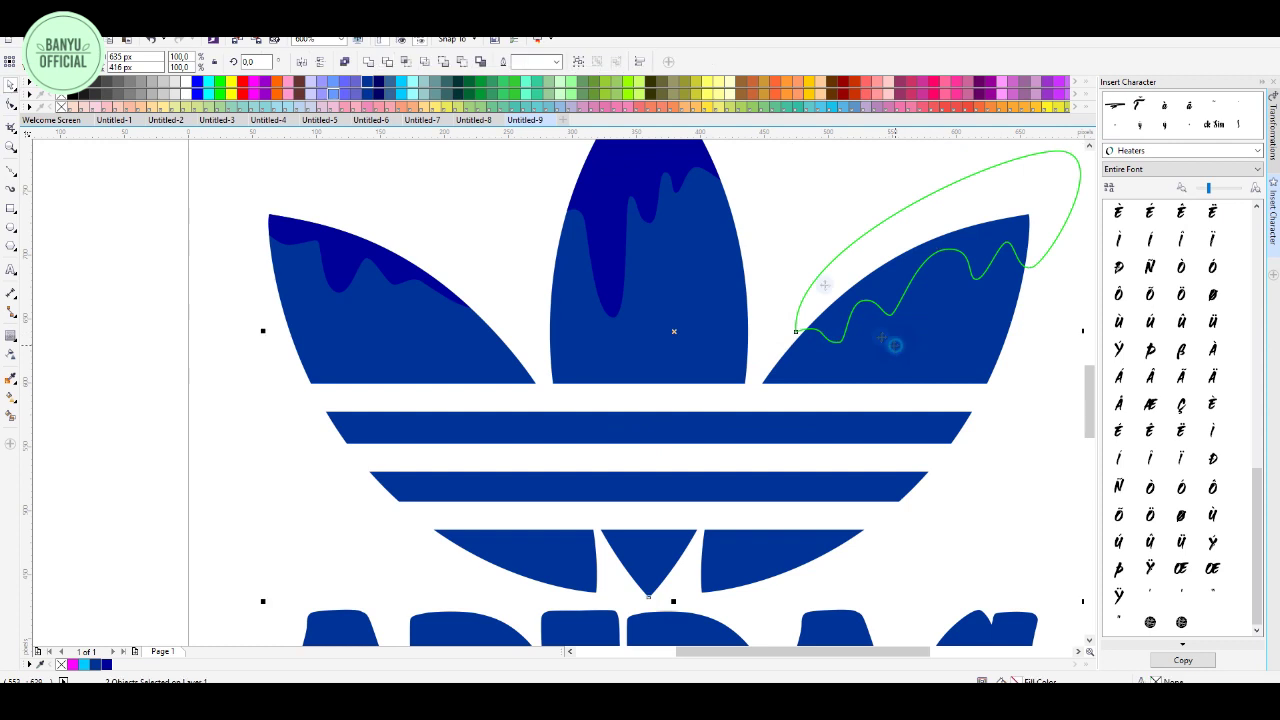
pyautogui.click(407, 62)
pyautogui.moveTo(872, 231); pyautogui.dragTo(871, 206)
pyautogui.press('Delete')
pyautogui.click(914, 263)
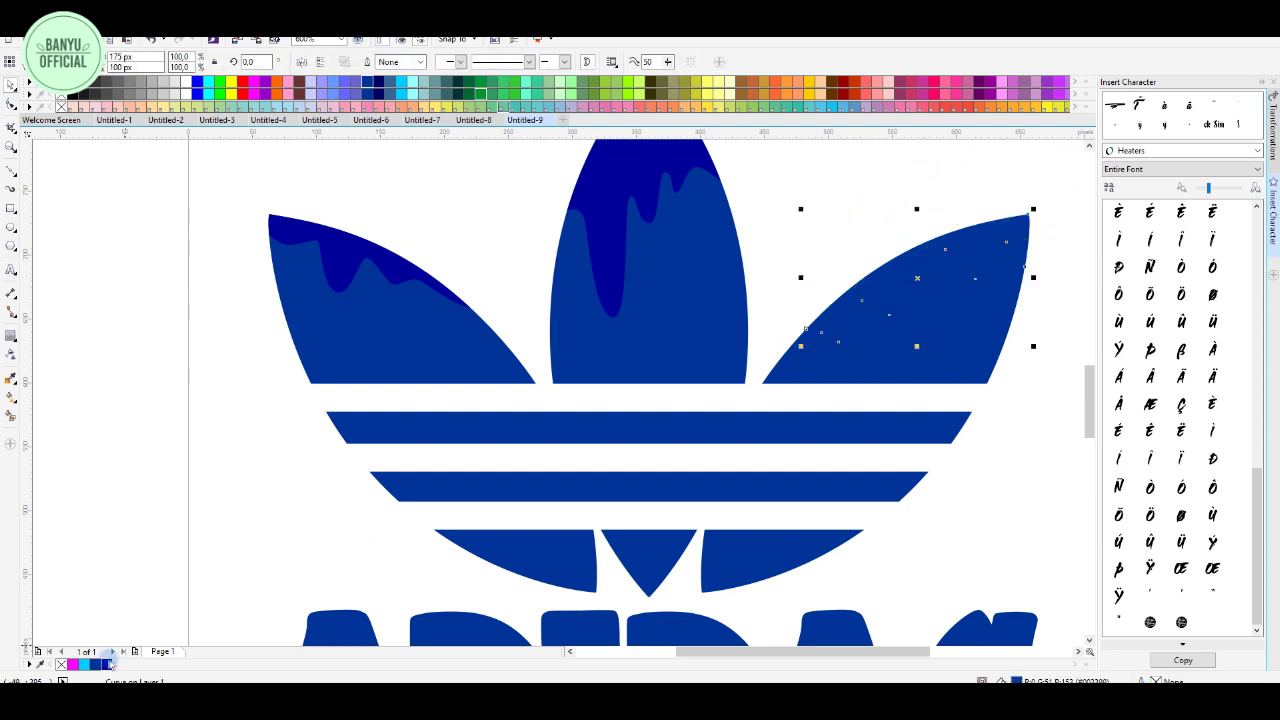
pyautogui.click(107, 664)
pyautogui.click(228, 383)
# Draw two small closed droplet shapes below the drip on the central leaf
pyautogui.click(10, 170)
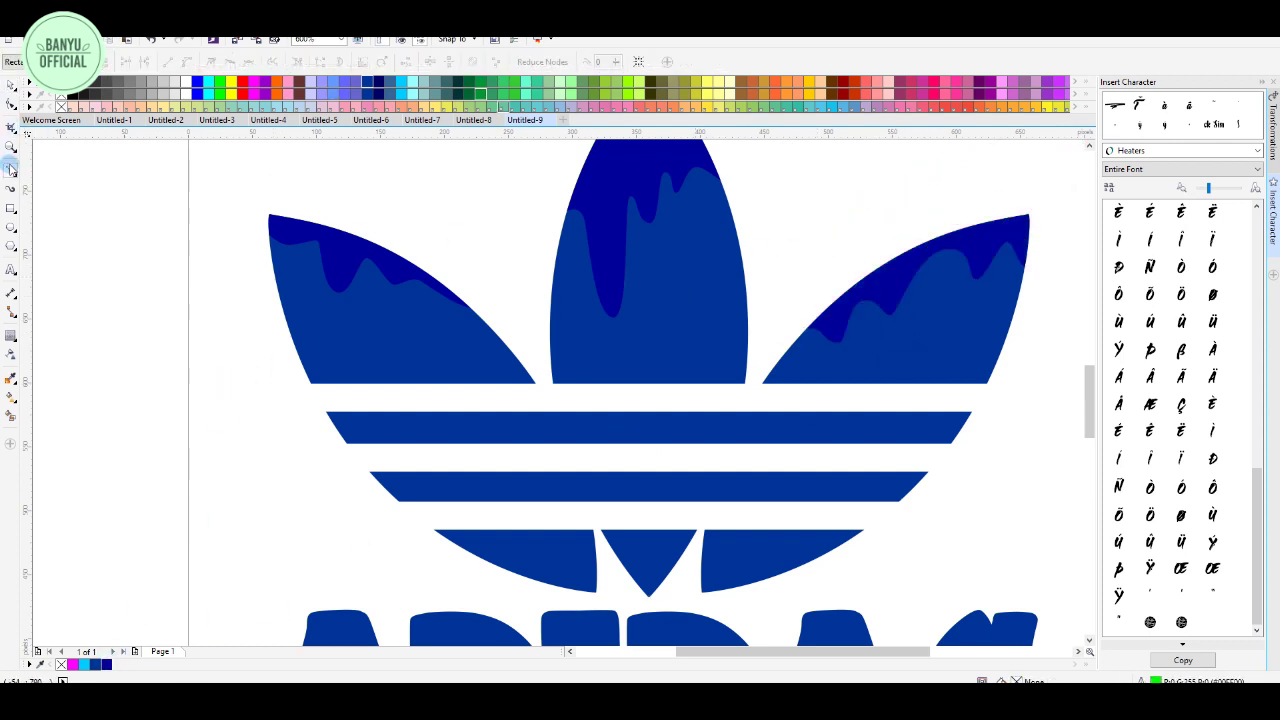
pyautogui.scroll(1, 646, 184)
pyautogui.click(753, 199)
pyautogui.moveTo(747, 258); pyautogui.dragTo(762, 283)
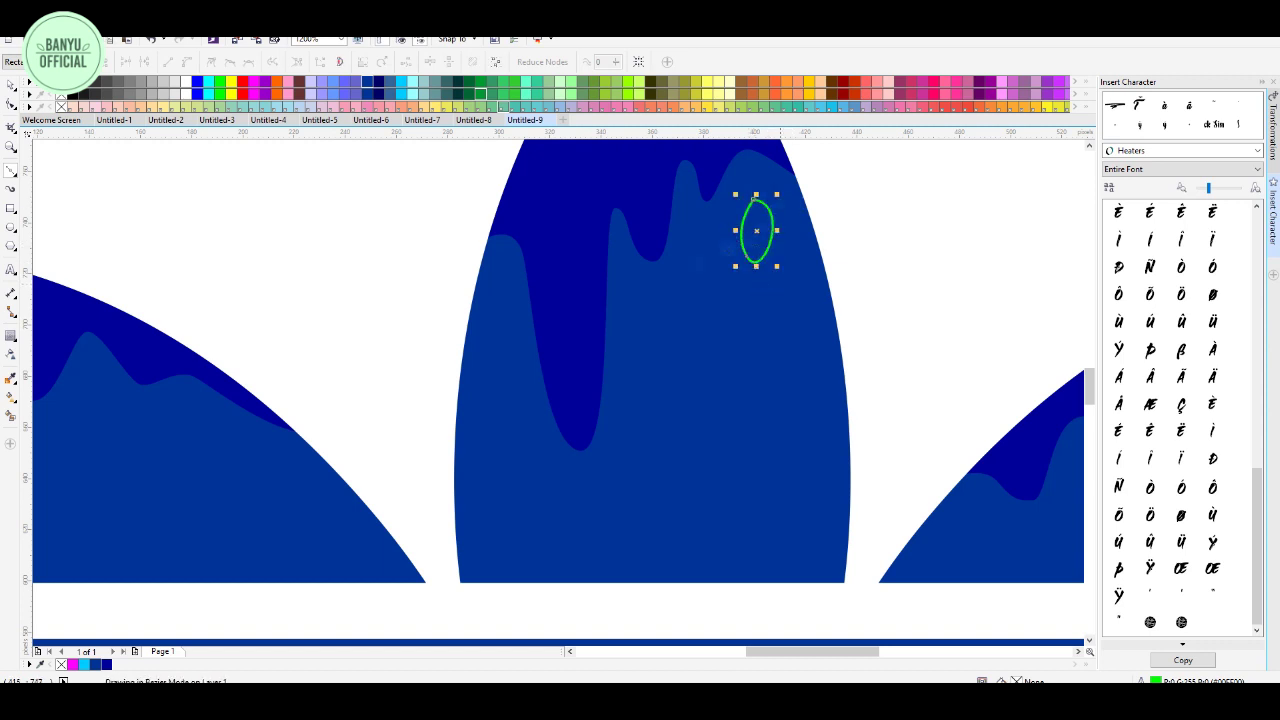
pyautogui.moveTo(672, 276); pyautogui.dragTo(655, 290)
# Combine the two droplets and weld them to the central leaf's dark-blue drip
pyautogui.press('space')
pyautogui.keyDown('shift'); pyautogui.click(773, 214); pyautogui.keyUp('shift')
pyautogui.hotkey('ctrl', 'l')
pyautogui.keyDown('shift'); pyautogui.click(643, 190); pyautogui.keyUp('shift')
pyautogui.click(370, 62)
pyautogui.scroll(-2, 765, 251)
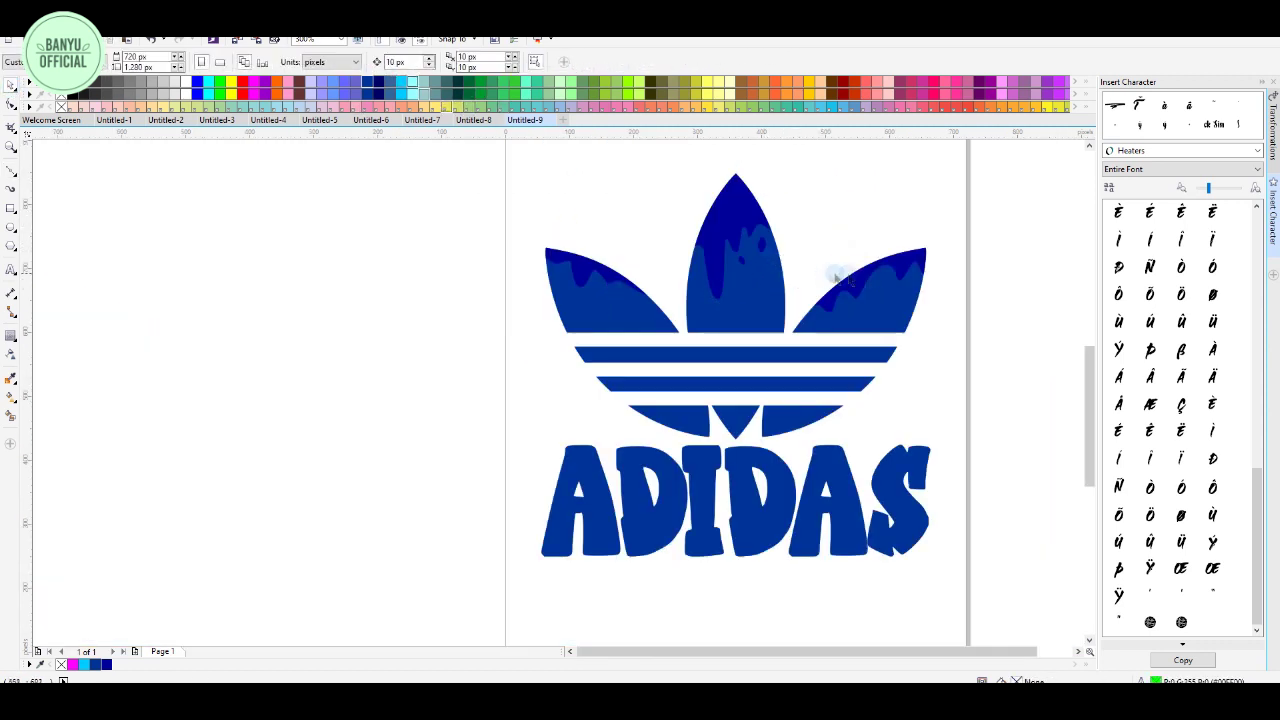
# Draw a small droplet below the right leaf's drip and weld it to that drip
pyautogui.click(830, 276)
pyautogui.scroll(1, 895, 281)
pyautogui.click(10, 170)
pyautogui.scroll(2, 897, 254)
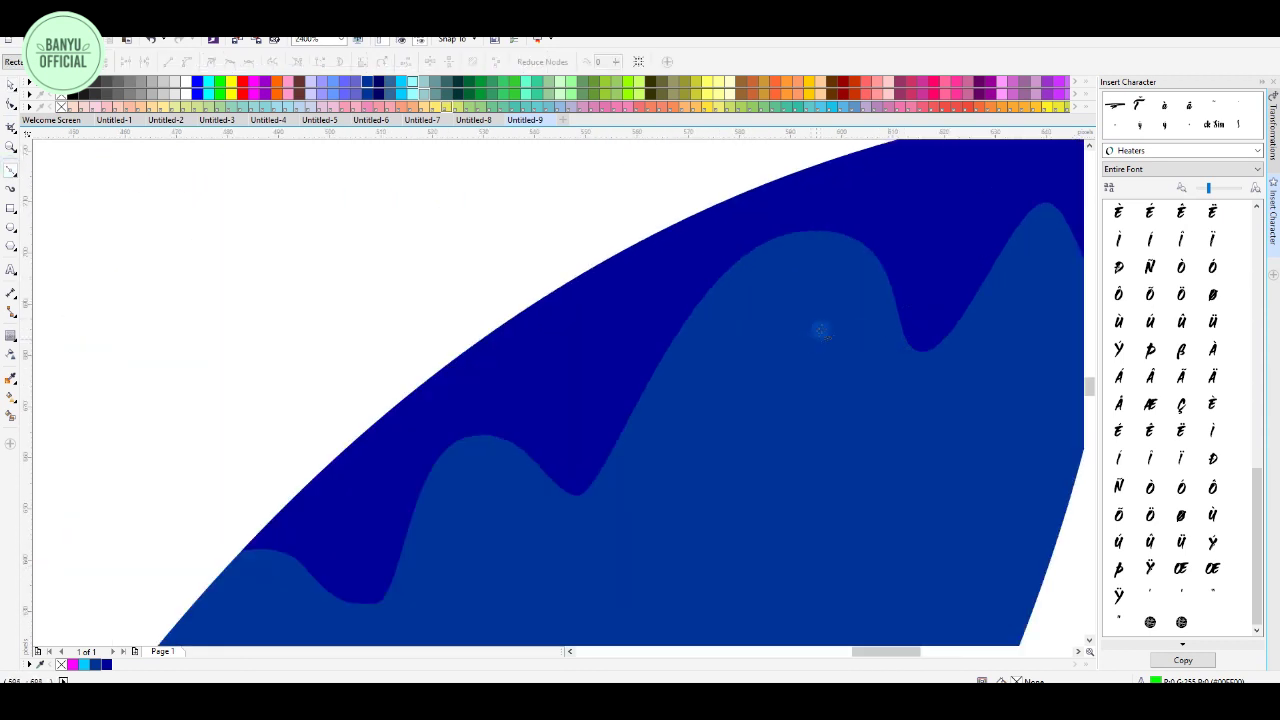
pyautogui.moveTo(842, 398); pyautogui.dragTo(829, 389)
pyautogui.moveTo(822, 329); pyautogui.dragTo(832, 323)
pyautogui.click(11, 86)
pyautogui.keyDown('shift'); pyautogui.click(952, 203); pyautogui.keyUp('shift')
pyautogui.click(370, 62)
pyautogui.scroll(-4, 928, 281)
pyautogui.click(928, 281)
pyautogui.scroll(-2, 617, 406)
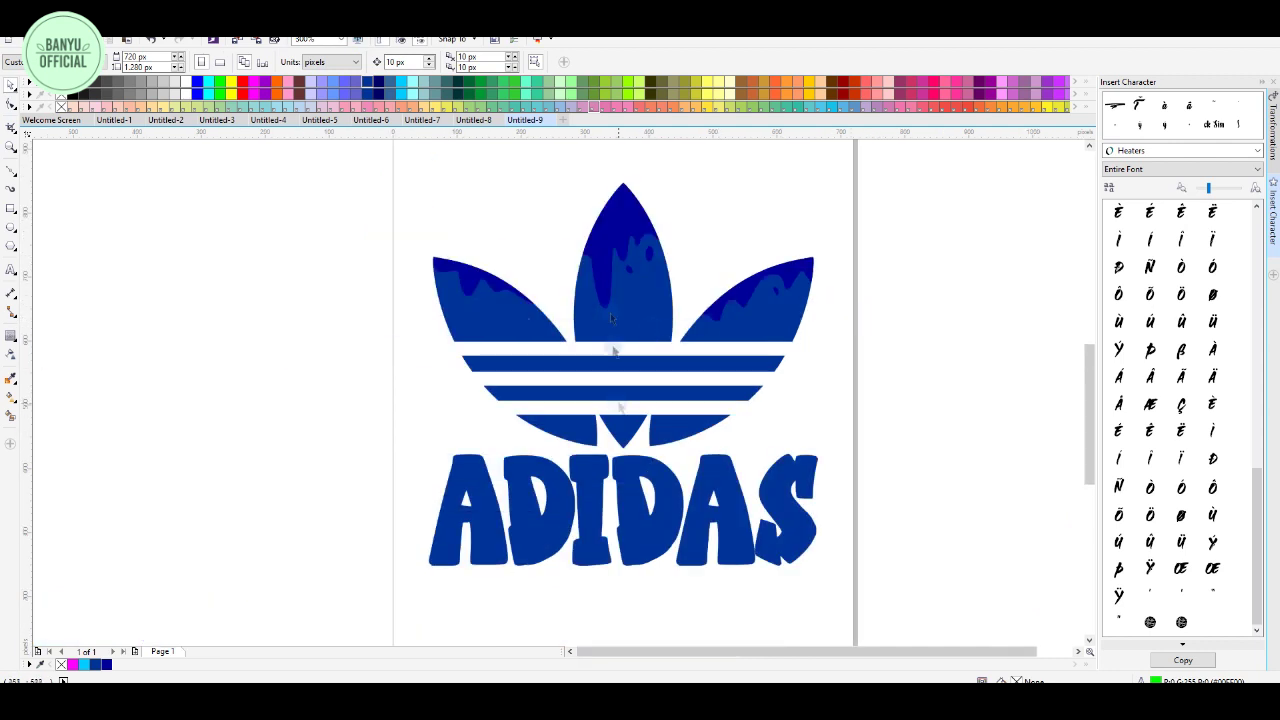
# Add an inward contour with a 10 px offset to the trefoil and break the contour apart from it
pyautogui.scroll(2, 629, 214)
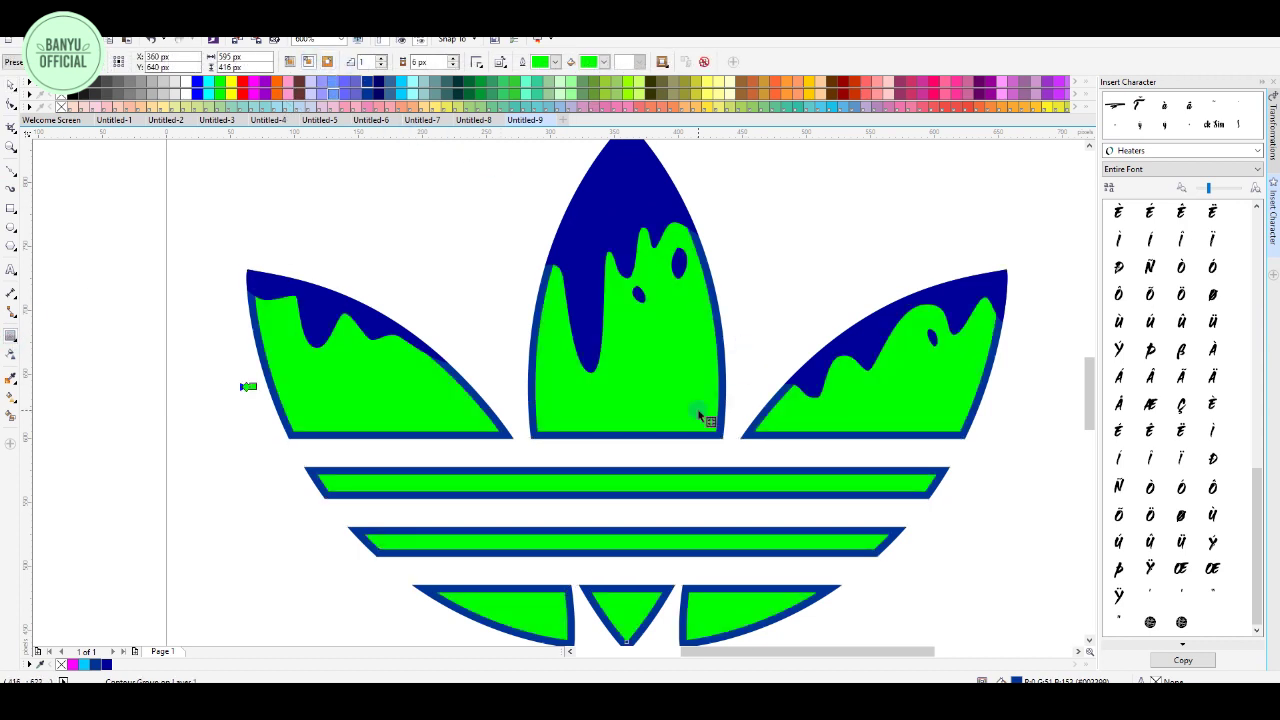
pyautogui.moveTo(248, 386); pyautogui.dragTo(256, 386)
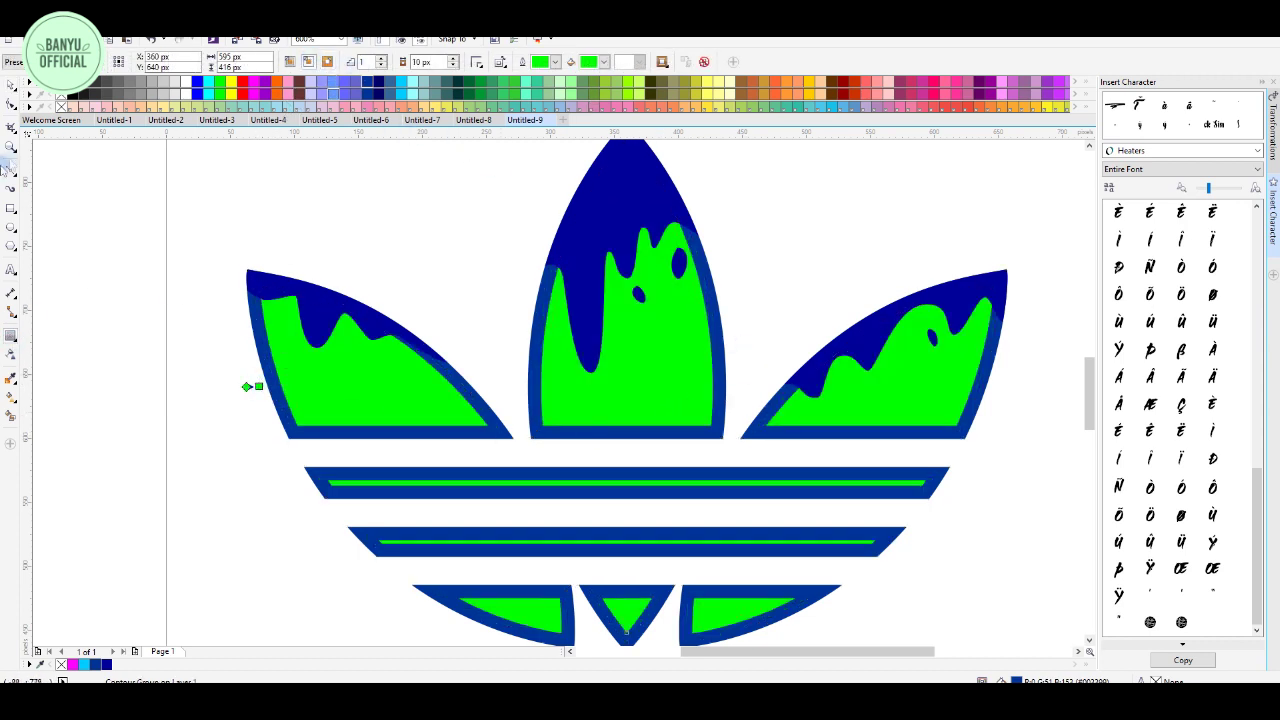
pyautogui.rightClick(390, 384)
pyautogui.click(455, 408)
pyautogui.click(460, 303)
pyautogui.moveTo(396, 383); pyautogui.dragTo(380, 385)
pyautogui.hotkey('ctrl', 'z')
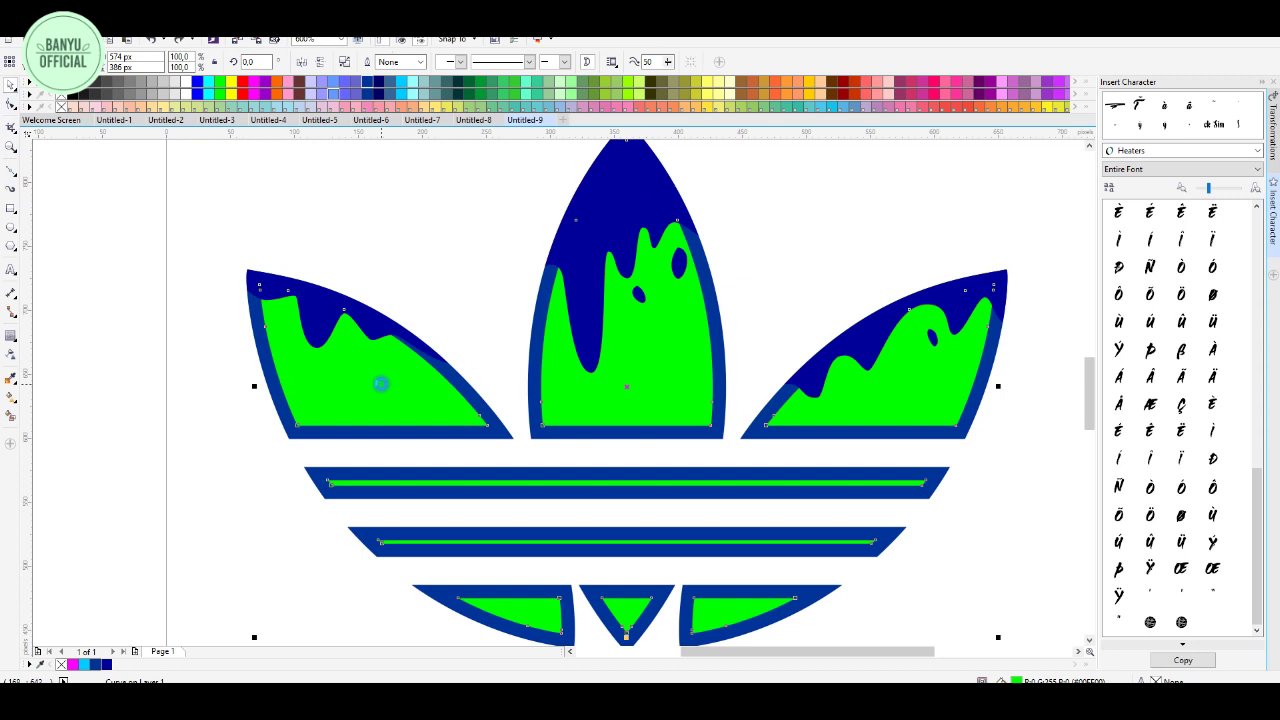
# Bring the inner contour to the front, fill a copy of it with sky blue #00CCFF, and nudge the copy up and left
pyautogui.hotkey('shift', 'pageup')
pyautogui.click(398, 80)
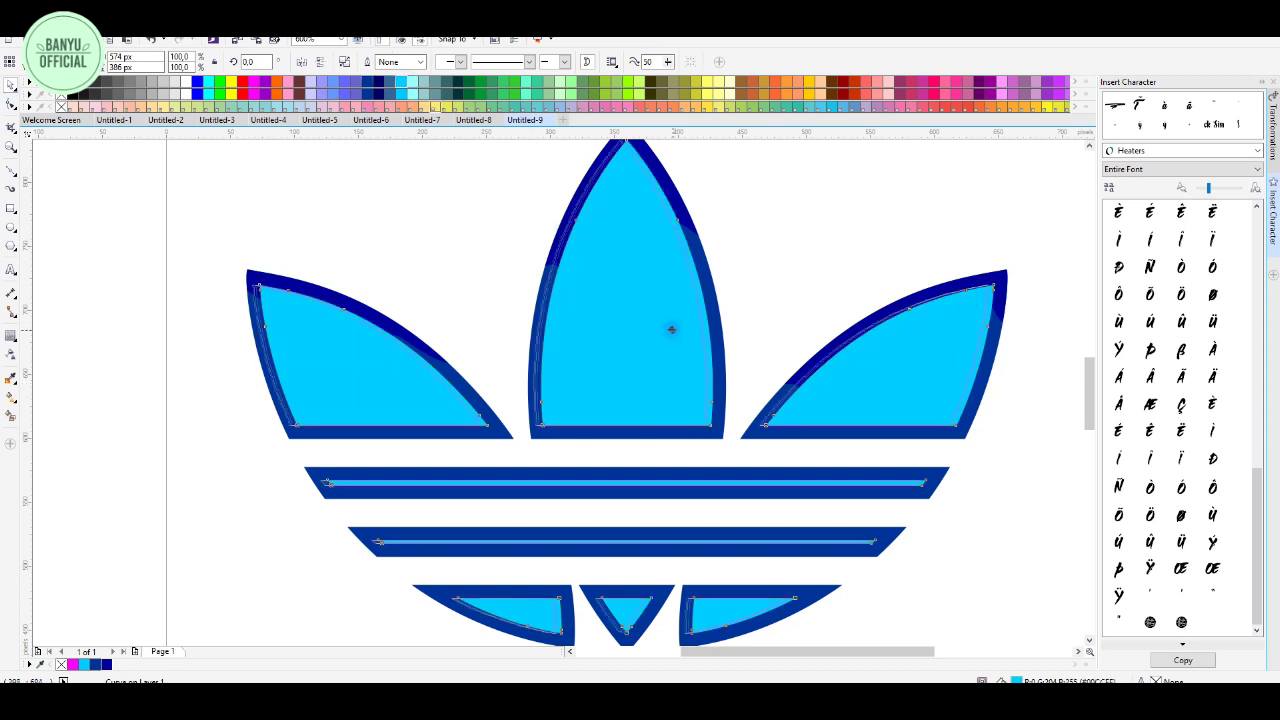
pyautogui.press('Up')
pyautogui.press('Up')
pyautogui.press('Up')
pyautogui.press('Down')
pyautogui.press('Down')
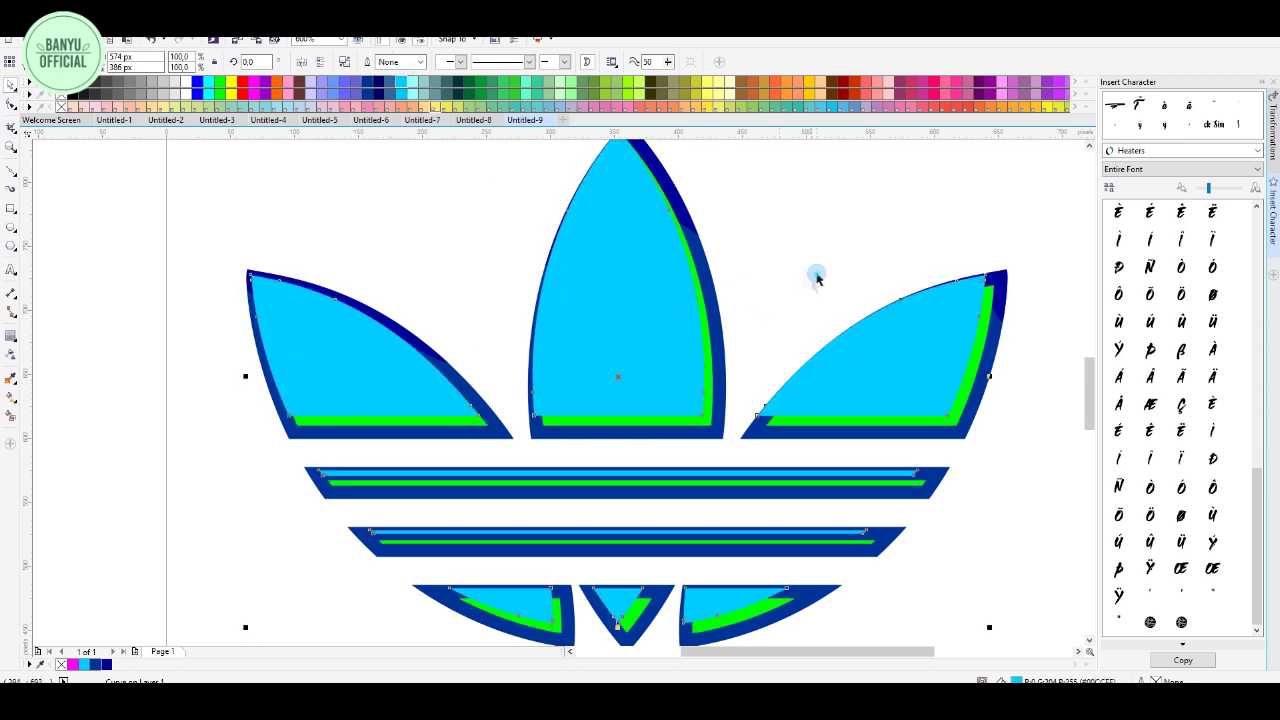
# Trim the green contour with the offset sky-blue copy, delete the copy, and fill the remaining highlight strips with white
pyautogui.keyDown('shift'); pyautogui.click(710, 360); pyautogui.keyUp('shift')
pyautogui.click(426, 62)
pyautogui.moveTo(644, 310); pyautogui.dragTo(517, 297)
pyautogui.press('Delete')
pyautogui.click(703, 299)
pyautogui.click(188, 84)
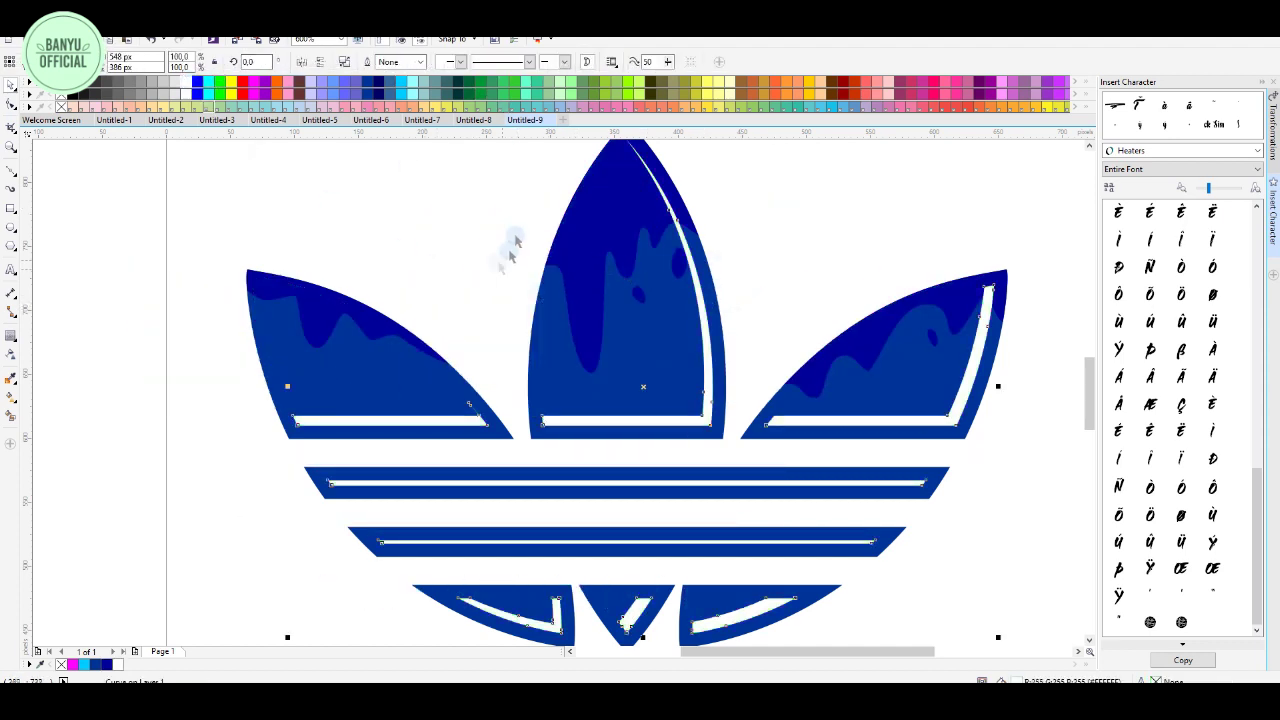
# Taper the left ends of the white highlights in both horizontal stripes to a point by editing their nodes
pyautogui.click(515, 229)
pyautogui.doubleClick(892, 488)
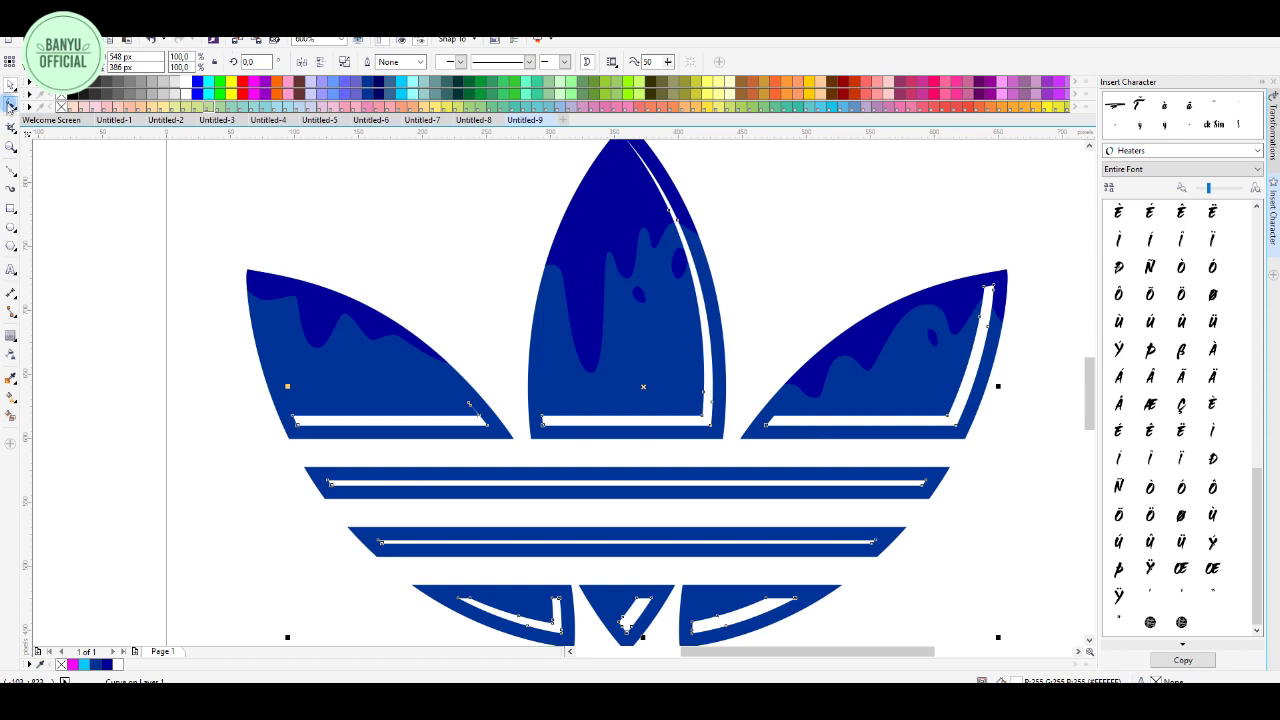
pyautogui.scroll(2, 384, 476)
pyautogui.scroll(-4, 577, 463)
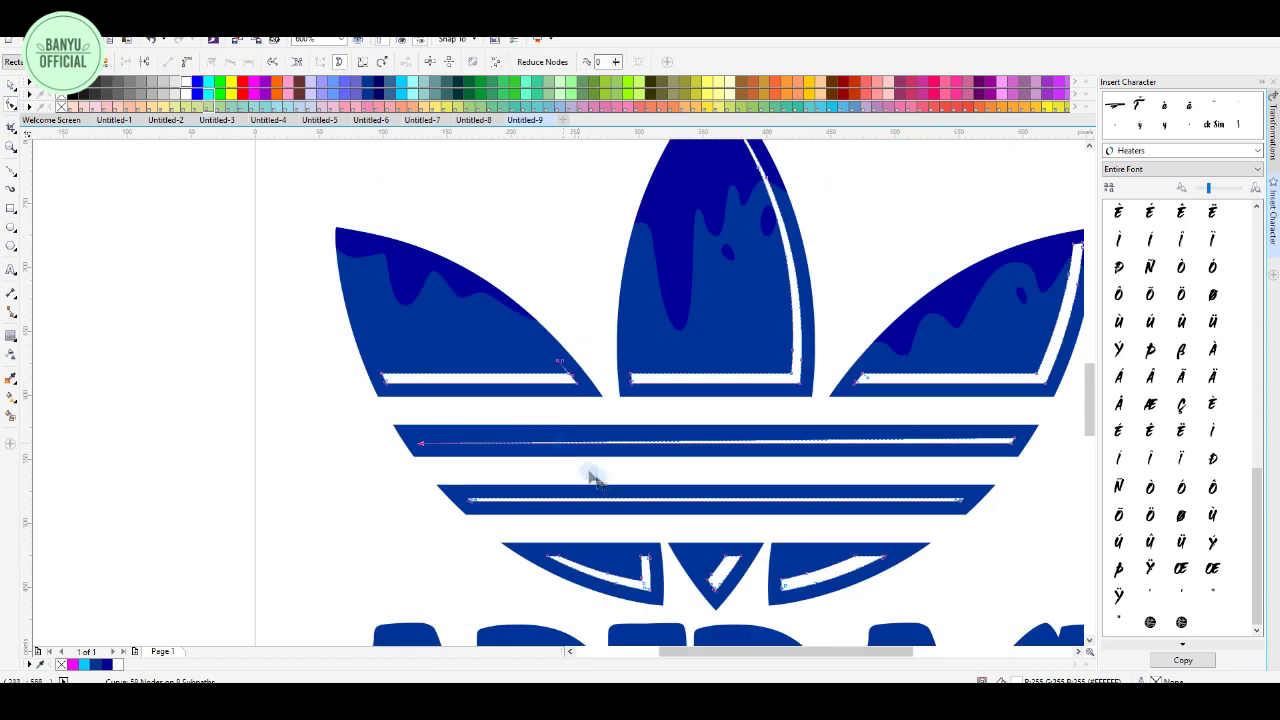
pyautogui.scroll(4, 320, 484)
pyautogui.scroll(-2, 404, 254)
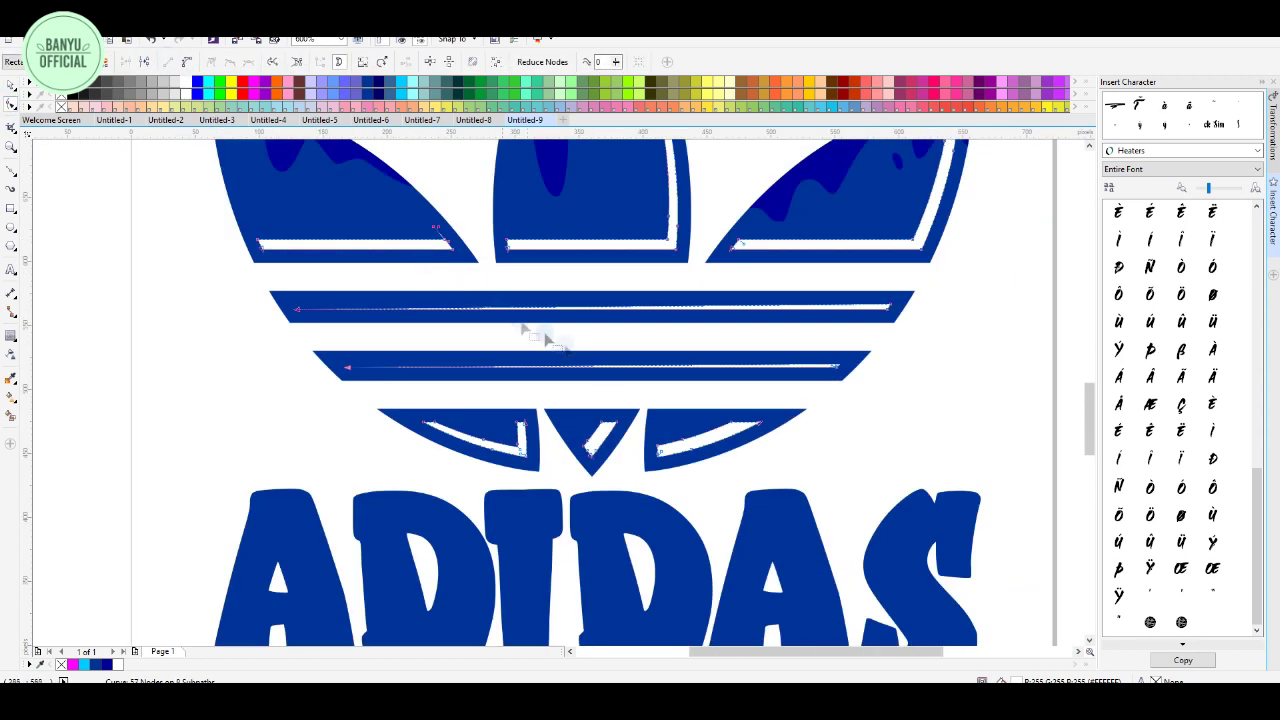
pyautogui.scroll(2, 628, 450)
# Break the white highlights apart and move the two stripe highlights down toward the stripes' lower edges
pyautogui.click(11, 88)
pyautogui.scroll(-2, 563, 424)
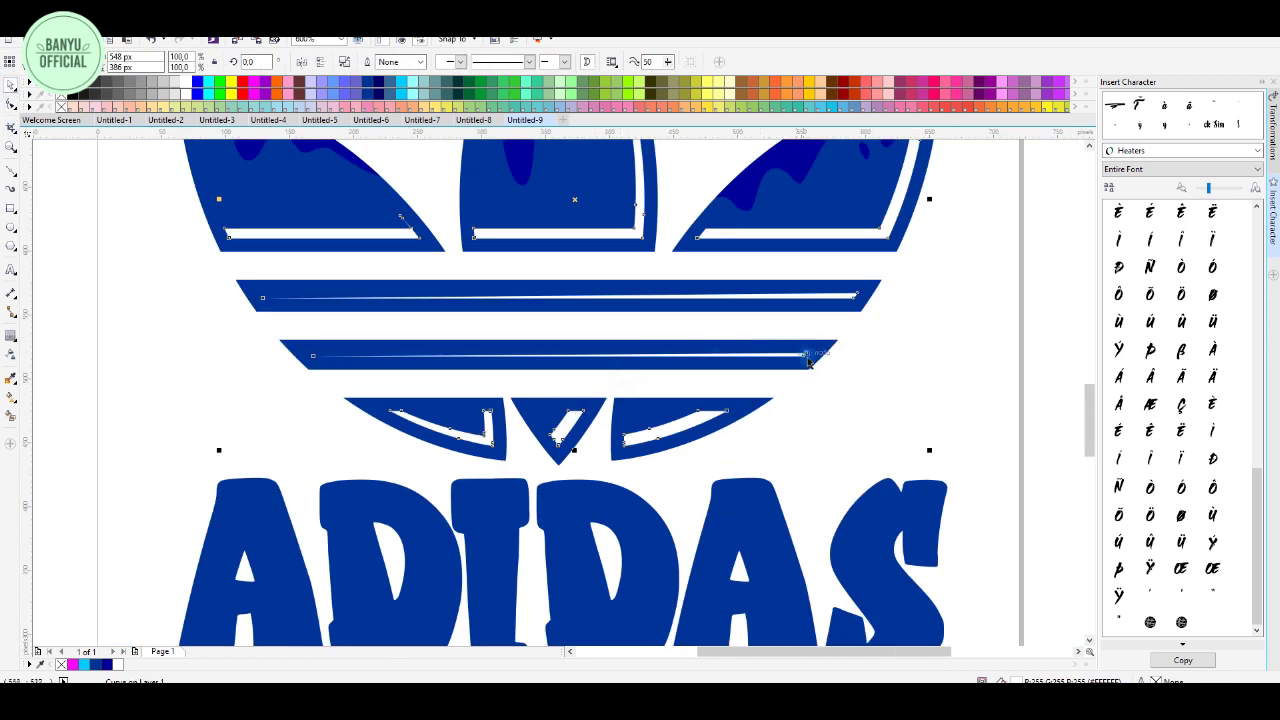
pyautogui.click(790, 303)
pyautogui.click(850, 298)
pyautogui.scroll(2, 843, 302)
pyautogui.click(765, 416)
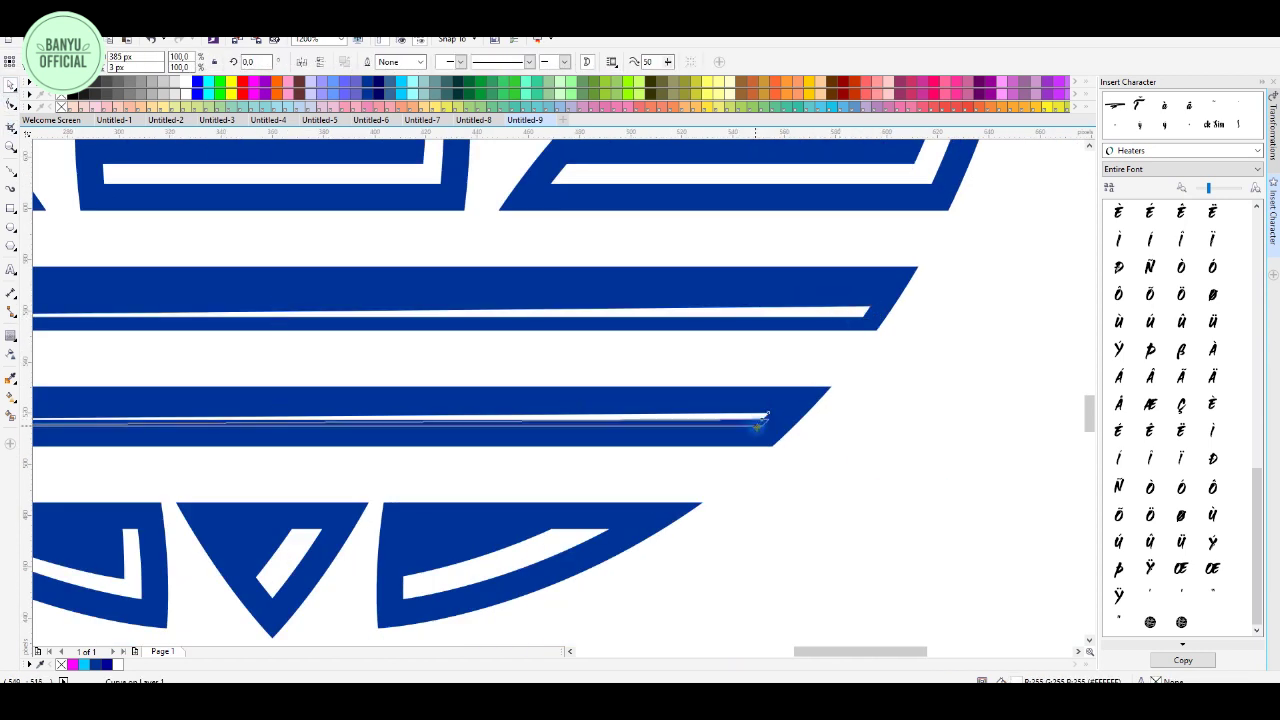
# Shift the white highlights in the trefoil's bottom segments slightly closer to the segments' right edges
pyautogui.scroll(2, 686, 451)
pyautogui.click(707, 452)
pyautogui.scroll(-2, 707, 452)
pyautogui.scroll(2, 516, 458)
pyautogui.moveTo(707, 452); pyautogui.dragTo(734, 443)
pyautogui.moveTo(443, 449); pyautogui.dragTo(466, 461)
pyautogui.scroll(-3, 551, 470)
pyautogui.click(573, 448)
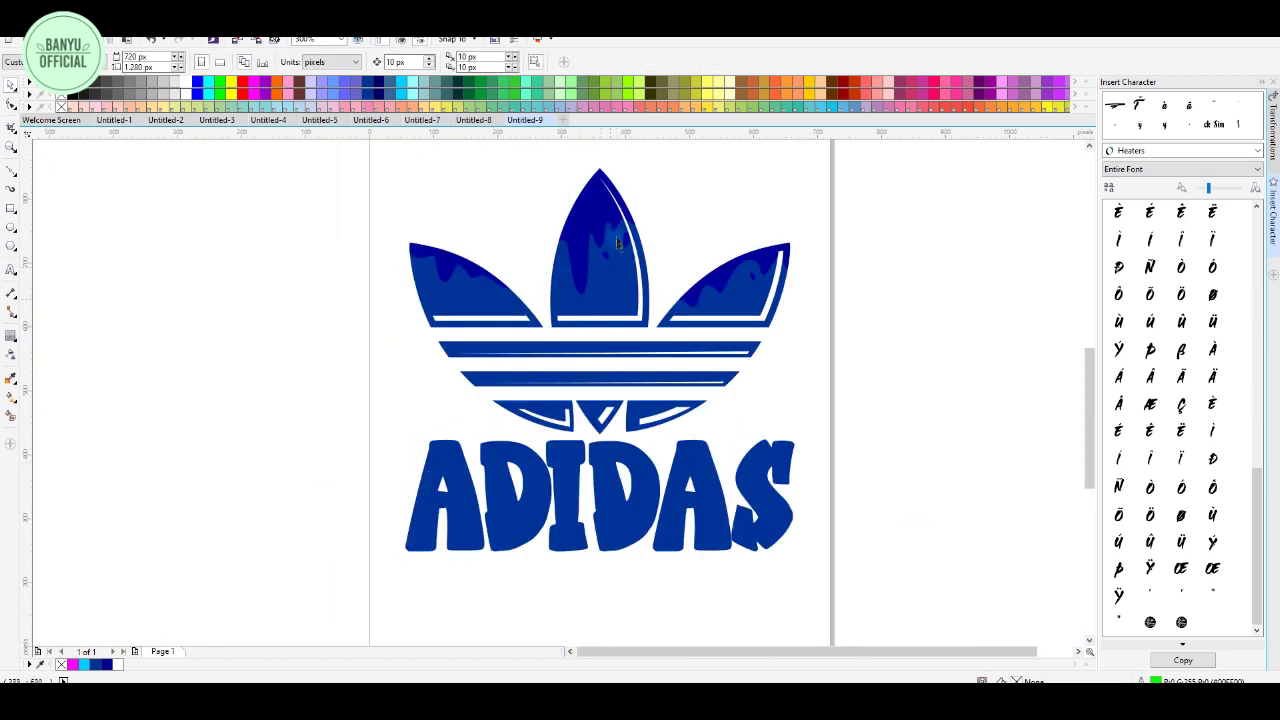
# Reshape the nodes of the right leaf's white highlight so its upper end narrows toward the leaf tip
pyautogui.scroll(2, 702, 342)
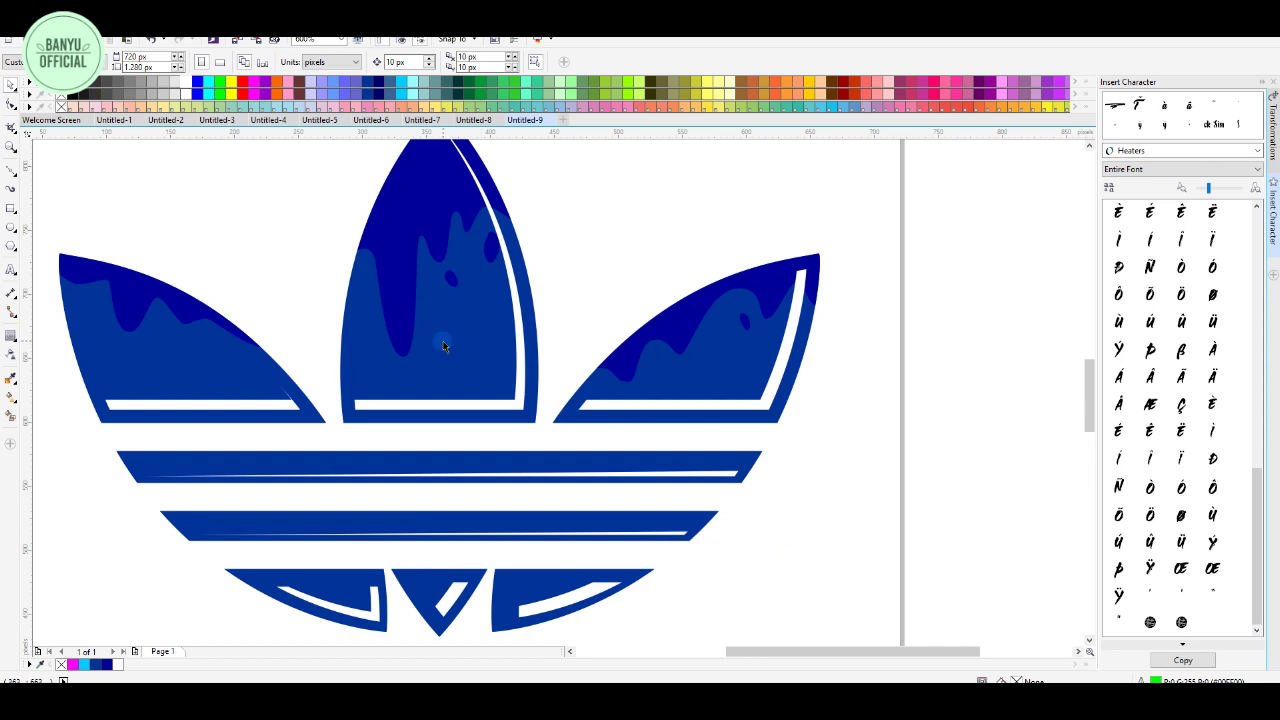
pyautogui.scroll(1, 812, 284)
pyautogui.click(786, 292)
pyautogui.click(11, 104)
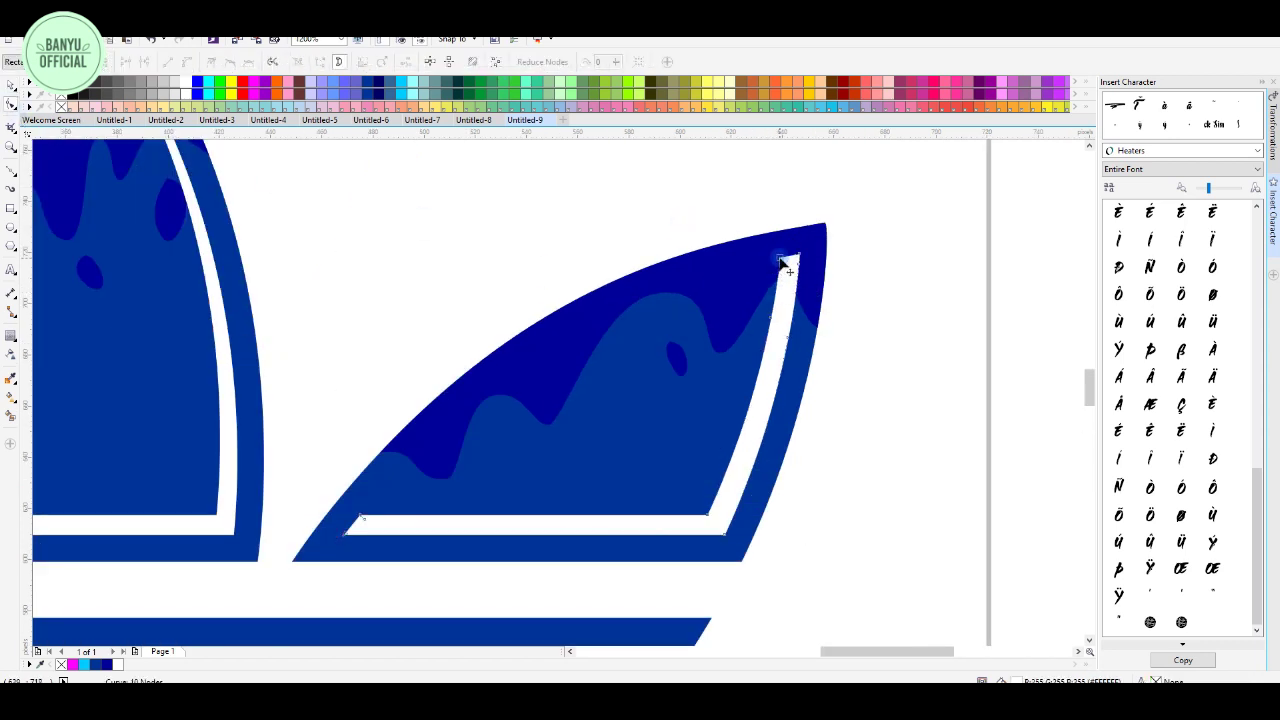
pyautogui.doubleClick(770, 318)
pyautogui.moveTo(774, 262); pyautogui.dragTo(766, 390)
pyautogui.moveTo(733, 461); pyautogui.dragTo(737, 469)
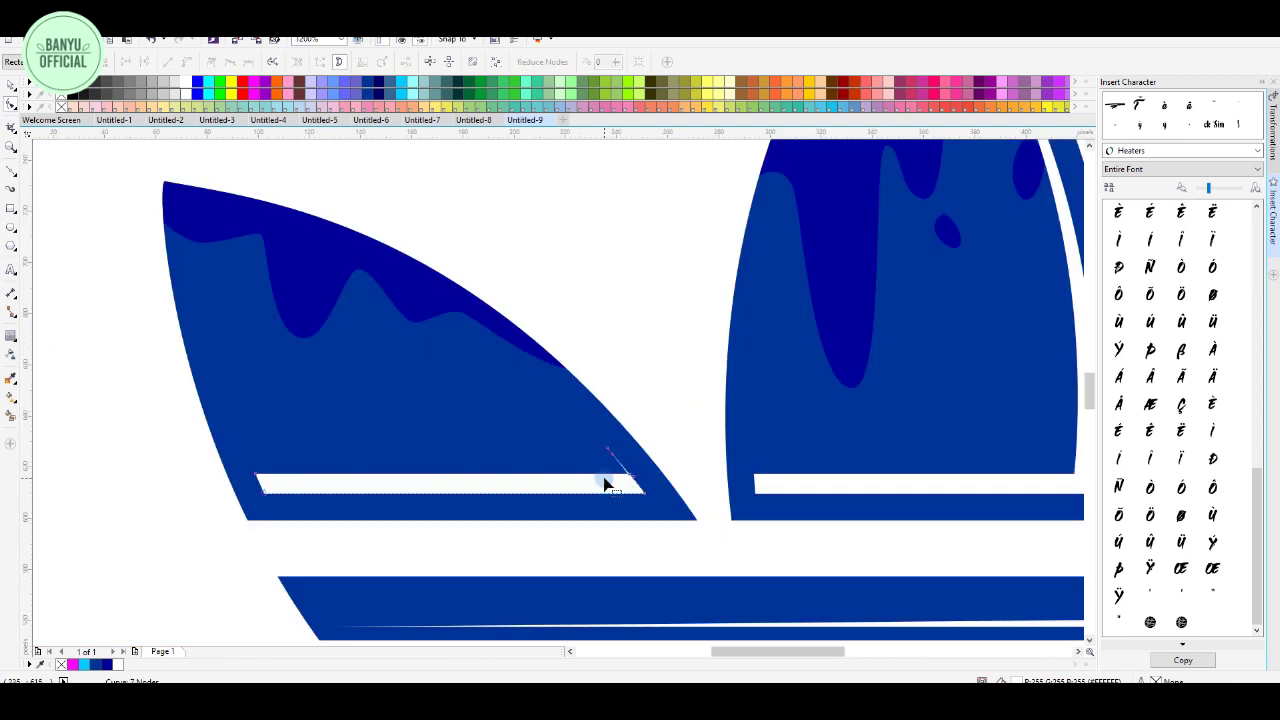
# Draw a closed, curved highlight strip along the inside of the left leaf's upper edge, down to the straight white highlight
pyautogui.click(11, 171)
pyautogui.click(645, 494)
pyautogui.moveTo(202, 203); pyautogui.dragTo(245, 271)
pyautogui.doubleClick(522, 323)
pyautogui.scroll(-1, 583, 350)
pyautogui.scroll(1, 708, 442)
pyautogui.moveTo(839, 521); pyautogui.dragTo(920, 663)
pyautogui.moveTo(918, 578); pyautogui.dragTo(992, 624)
pyautogui.scroll(1, 843, 413)
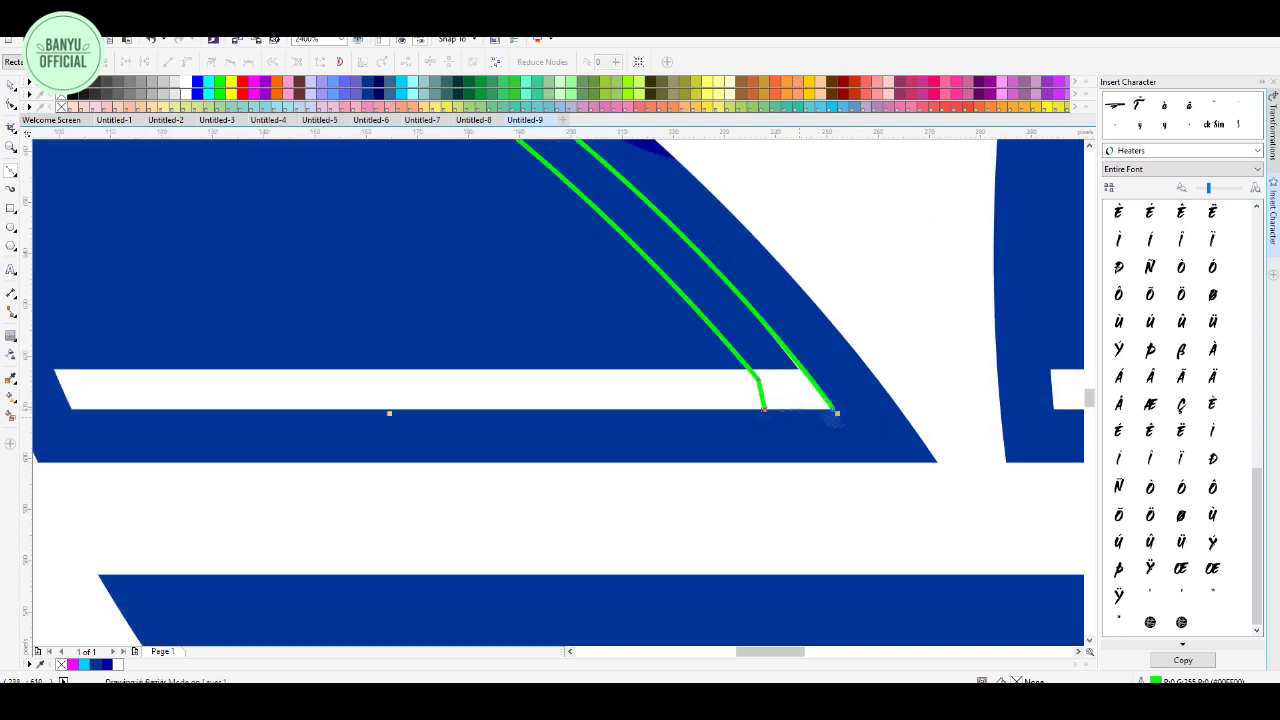
# Join the curved strip with the left leaf's straight highlight into one white shape
pyautogui.press('space')
pyautogui.scroll(-3, 590, 283)
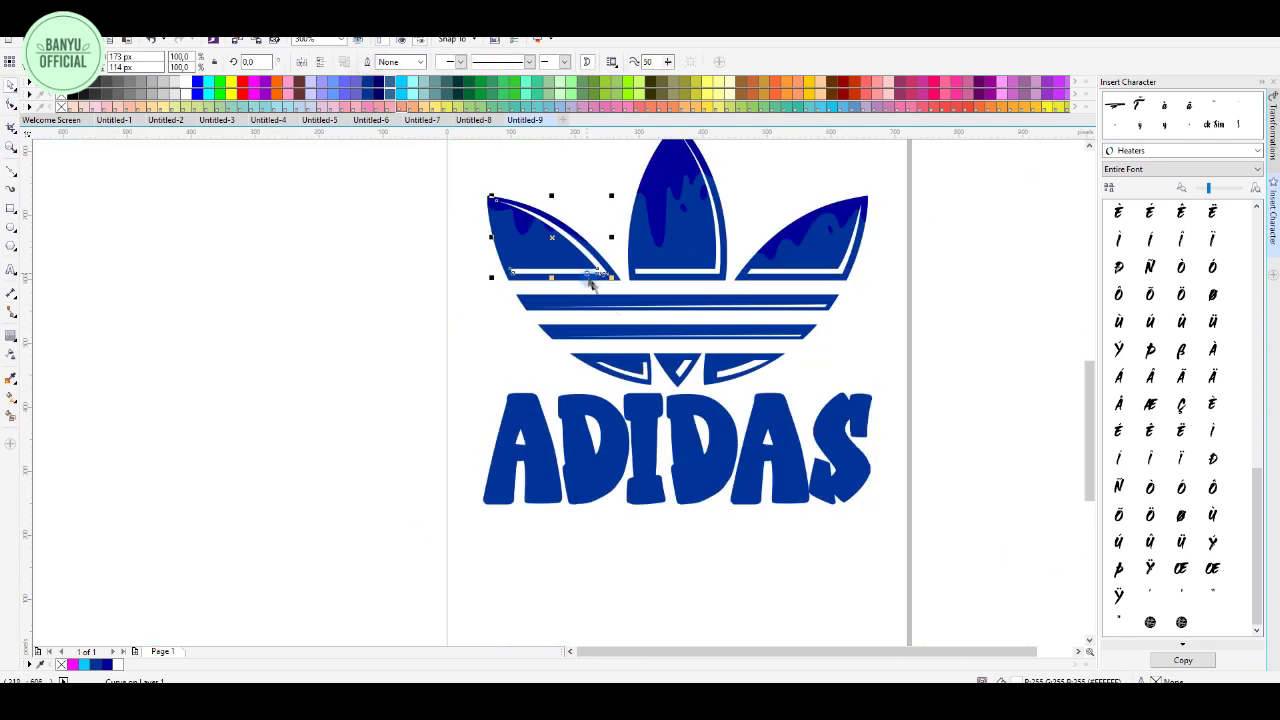
pyautogui.scroll(-1, 320, 308)
pyautogui.scroll(2, 690, 442)
pyautogui.click(690, 442)
pyautogui.scroll(-1, 797, 205)
pyautogui.scroll(1, 737, 185)
# Fill the trefoil with dark blue #000099 and the drips on its three leaves with sky blue #00CCFF
pyautogui.click(744, 226)
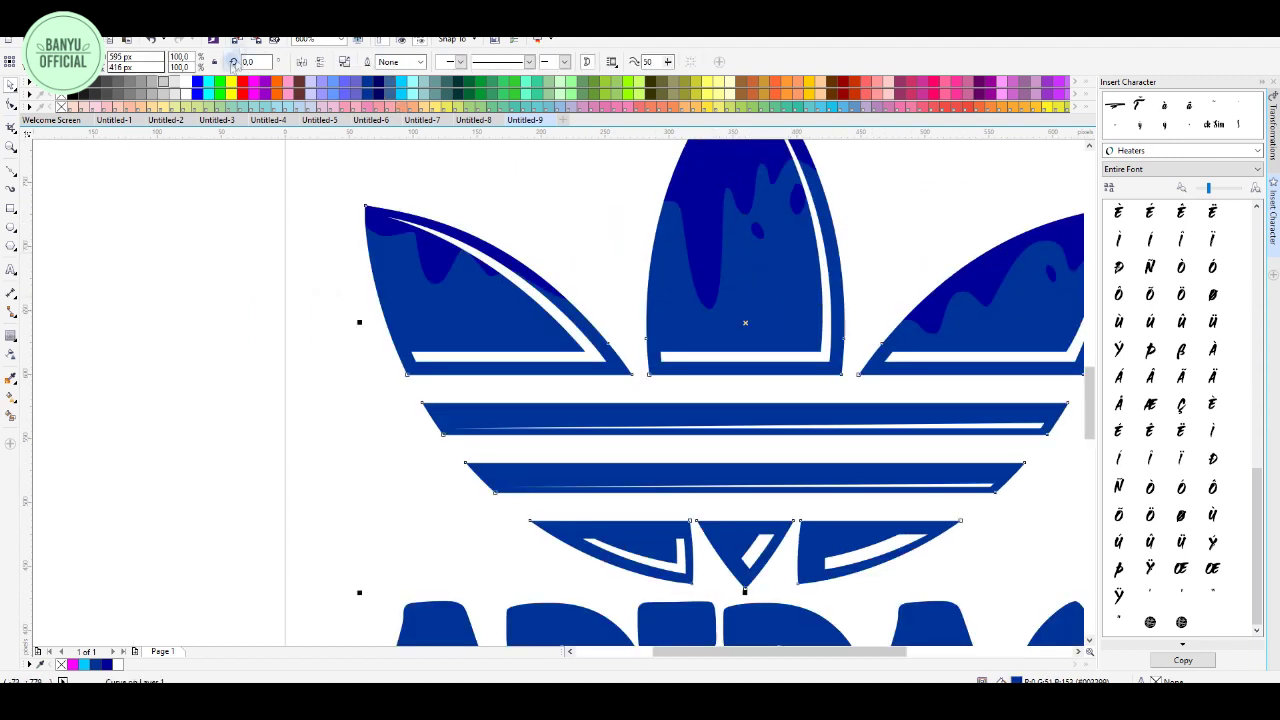
pyautogui.click(107, 664)
pyautogui.click(194, 491)
pyautogui.click(704, 175)
pyautogui.keyDown('shift'); pyautogui.click(424, 257); pyautogui.keyUp('shift')
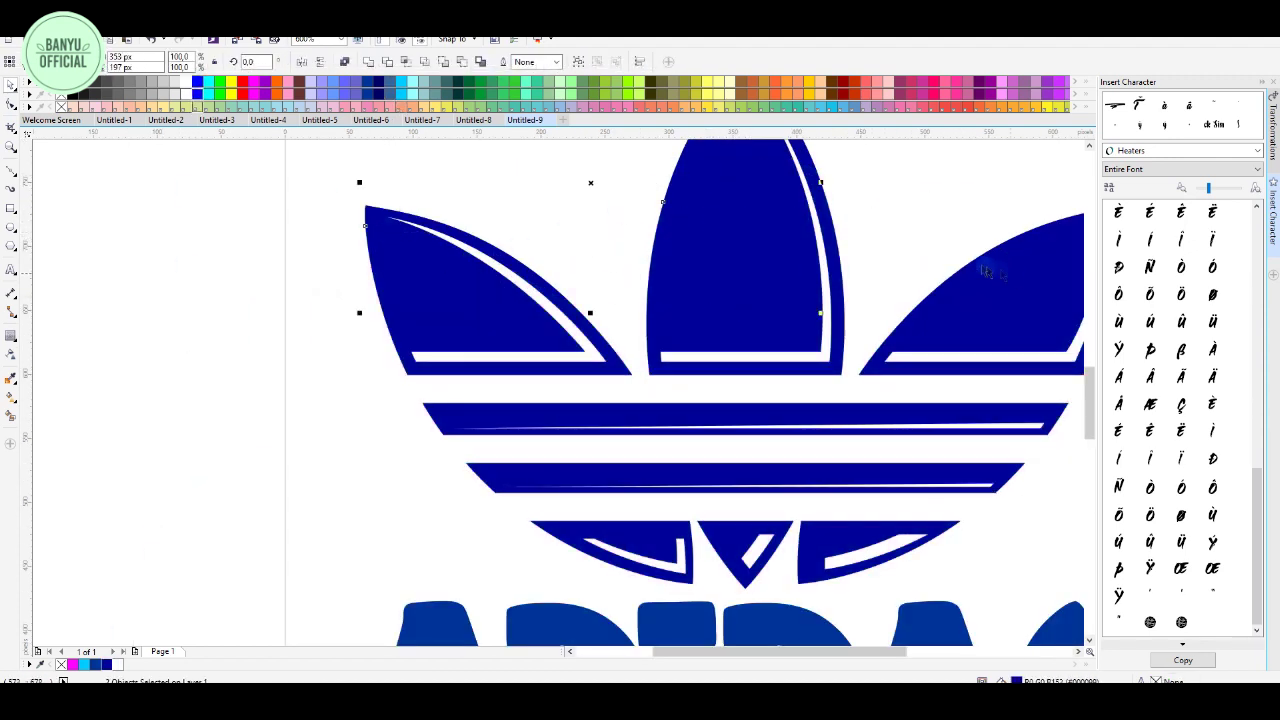
pyautogui.hotkey('ctrl', 'z')
pyautogui.scroll(-1, 583, 455)
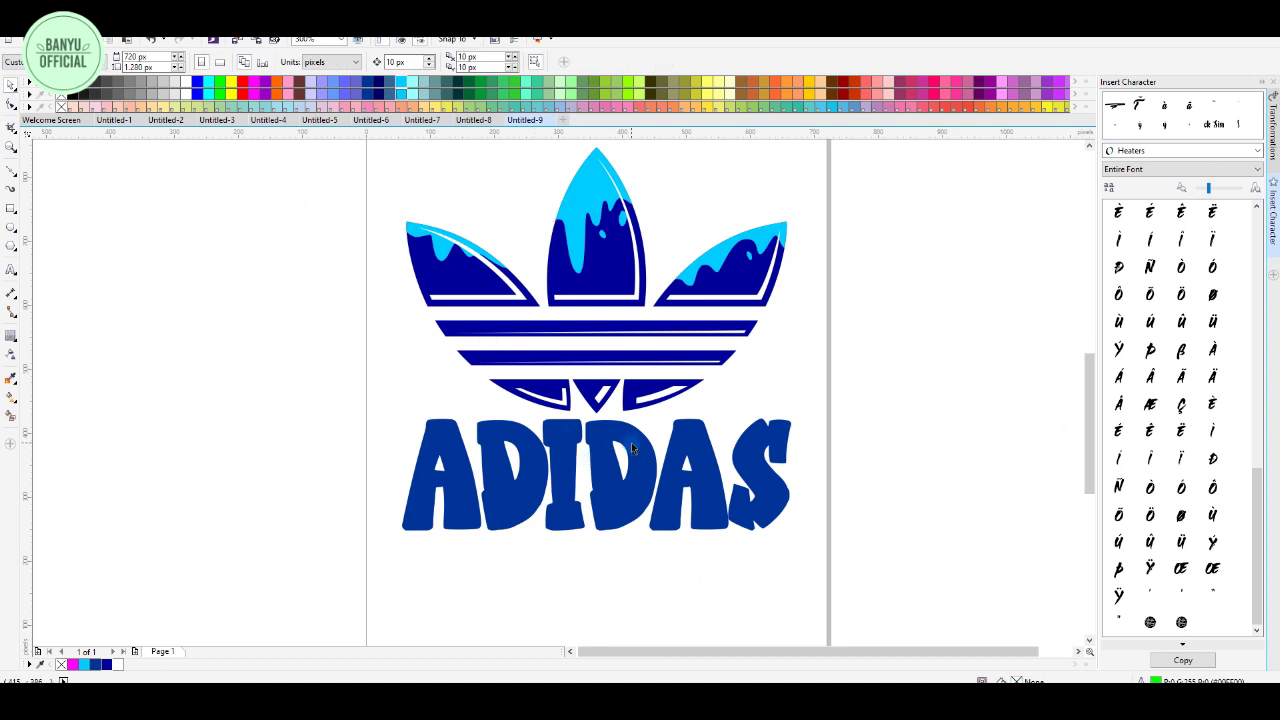
# Recolour the ADIDAS lettering dark blue, fill a copy with sky blue #00CCFF, and apply a vertical linear transparency to the copy
pyautogui.click(596, 476)
pyautogui.scroll(1, 591, 560)
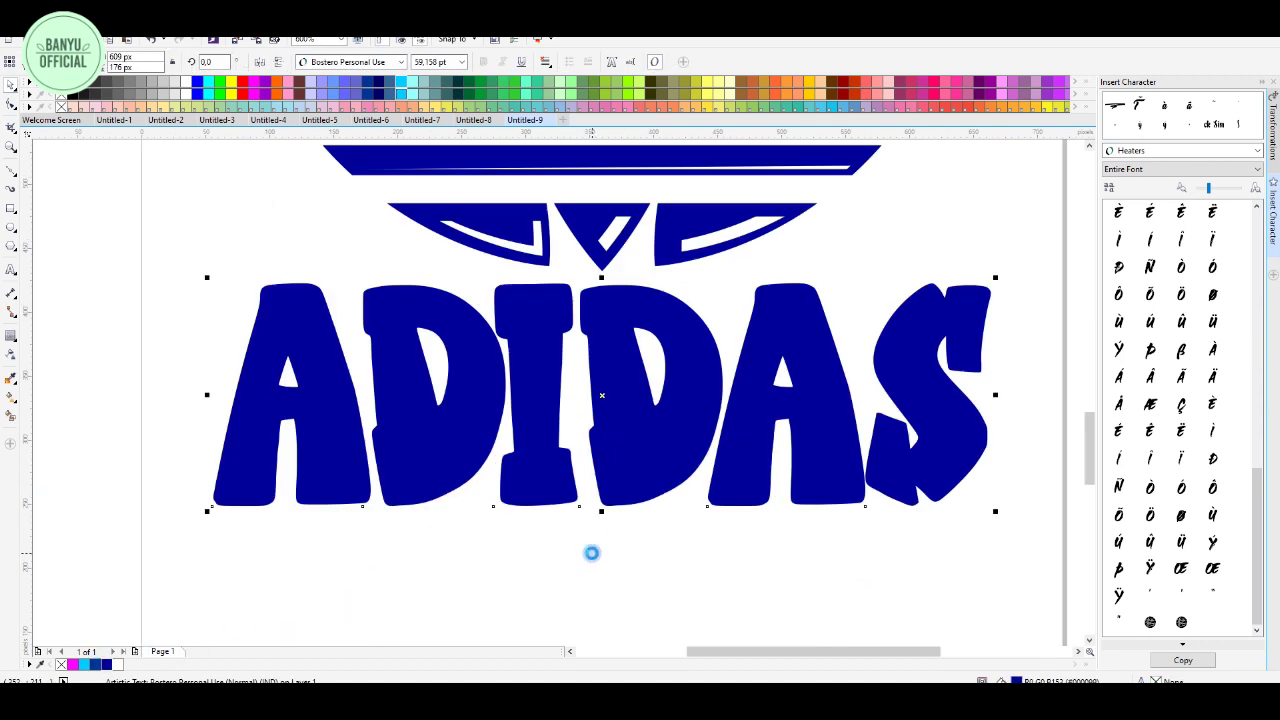
pyautogui.click(86, 664)
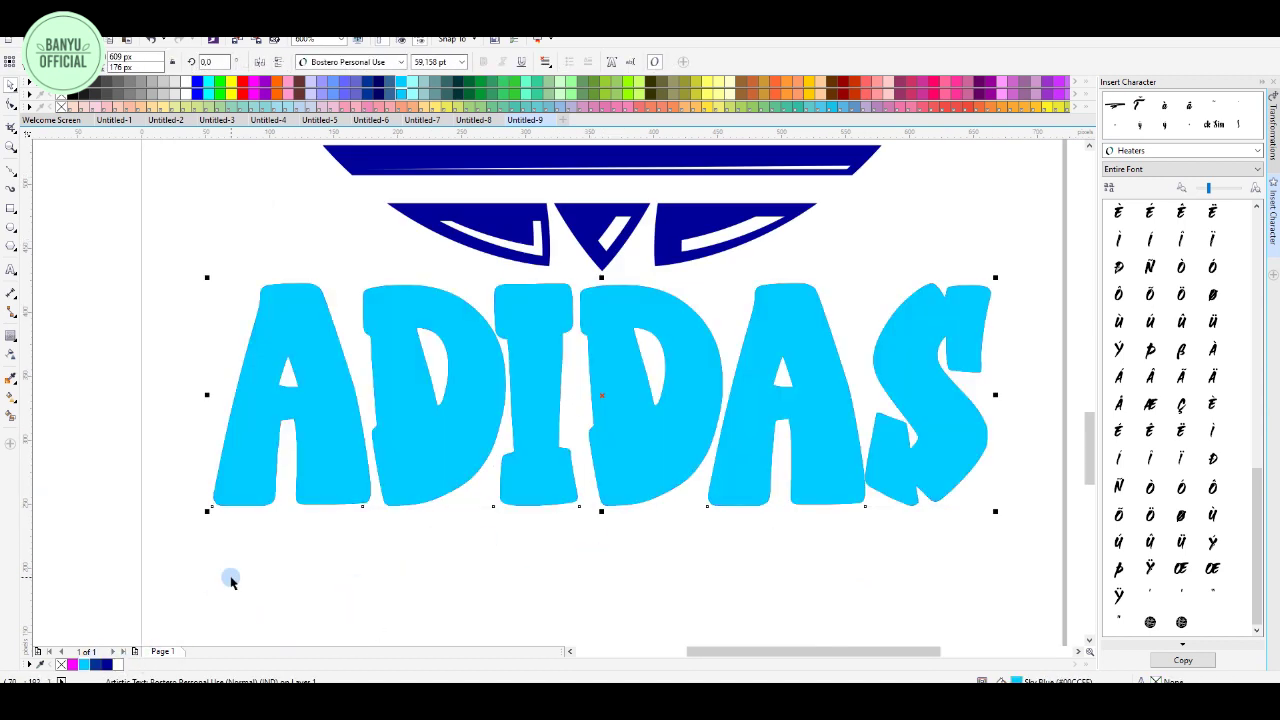
pyautogui.click(10, 338)
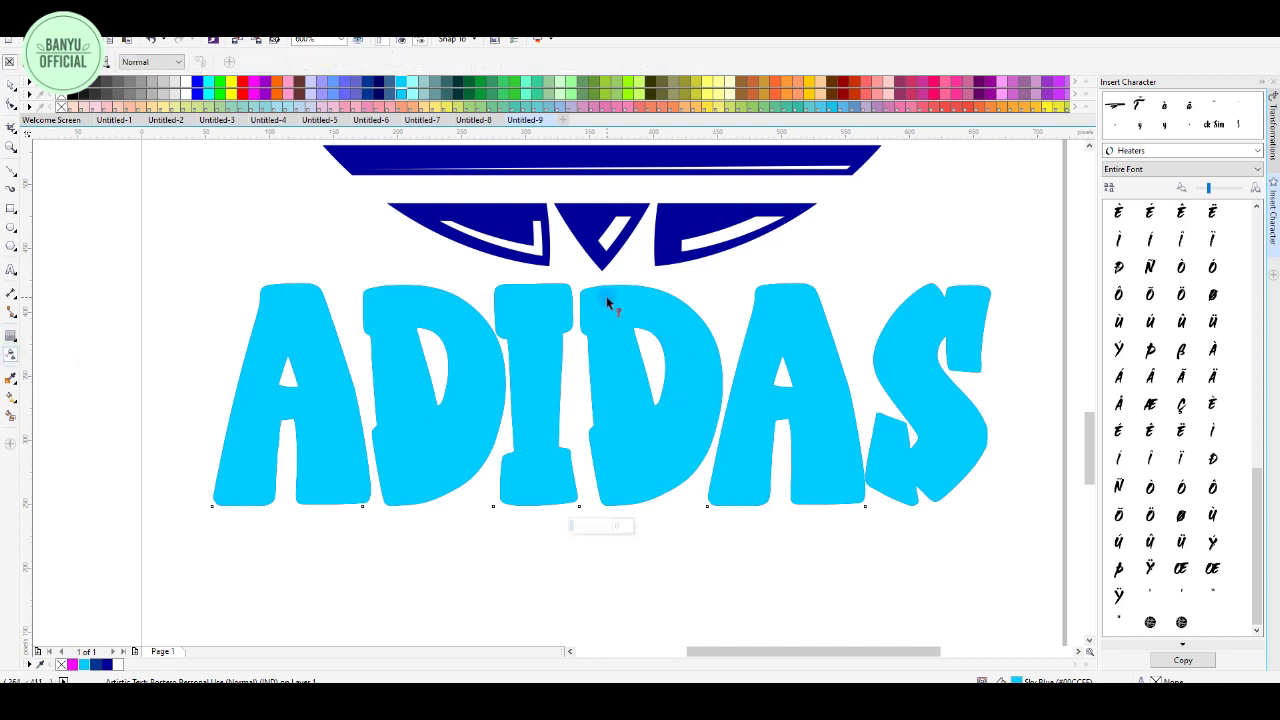
pyautogui.moveTo(614, 483); pyautogui.dragTo(611, 482)
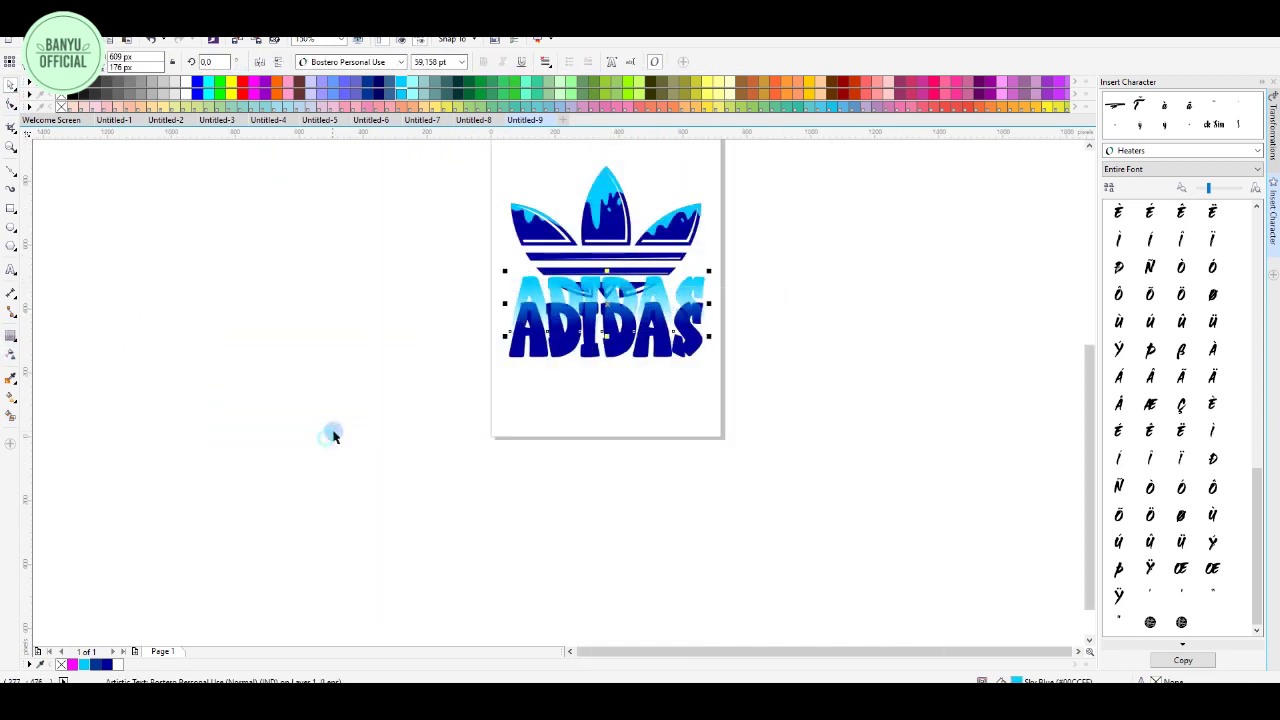
# Overlay the faded sky-blue lettering exactly on the dark-blue lettering to form a gradient from sky blue at the top to dark blue
pyautogui.click(333, 432)
pyautogui.moveTo(531, 282); pyautogui.dragTo(577, 448)
pyautogui.rightClick(577, 448)
pyautogui.click(632, 167)
pyautogui.click(533, 305)
pyautogui.click(677, 383)
pyautogui.rightClick(622, 343)
pyautogui.click(662, 400)
pyautogui.rightClick(617, 461)
pyautogui.click(665, 228)
pyautogui.click(605, 350)
pyautogui.rightClick(617, 455)
pyautogui.click(665, 109)
pyautogui.click(553, 314)
pyautogui.scroll(2, 588, 296)
pyautogui.click(642, 592)
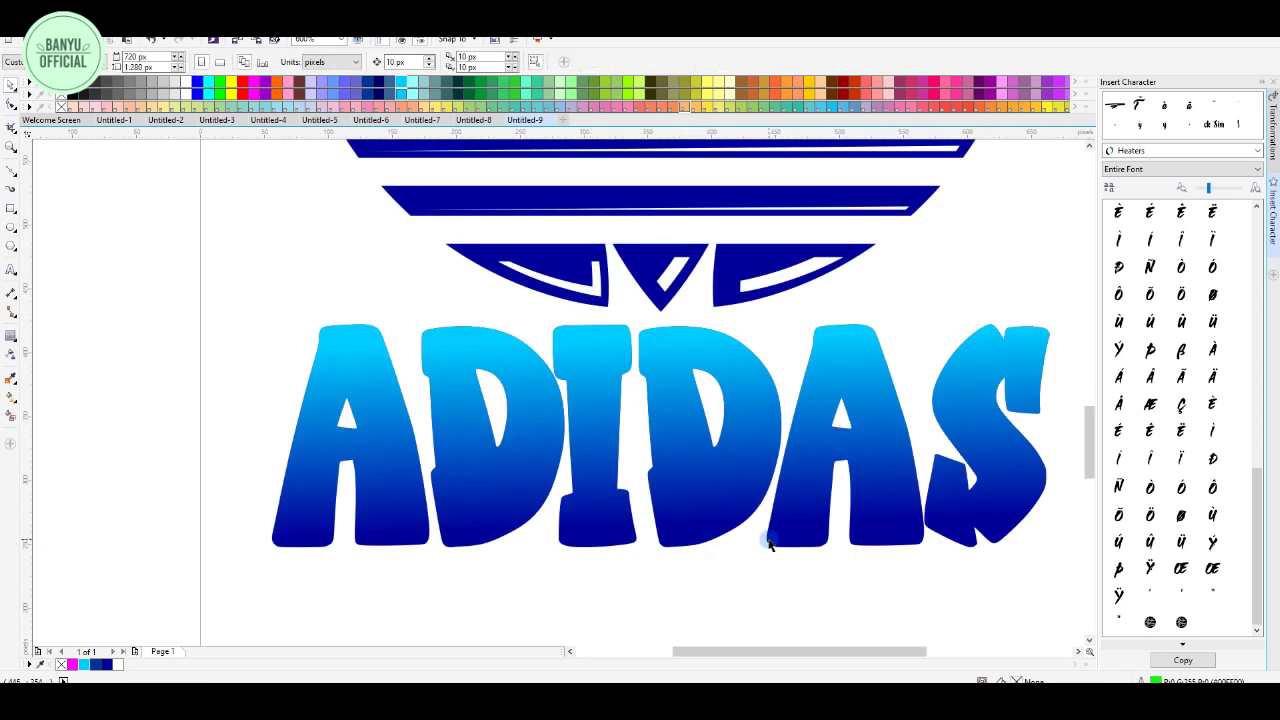
# Apply a one-step inside contour with a 6 px offset to the ADIDAS lettering
pyautogui.click(799, 485)
pyautogui.scroll(-1, 659, 518)
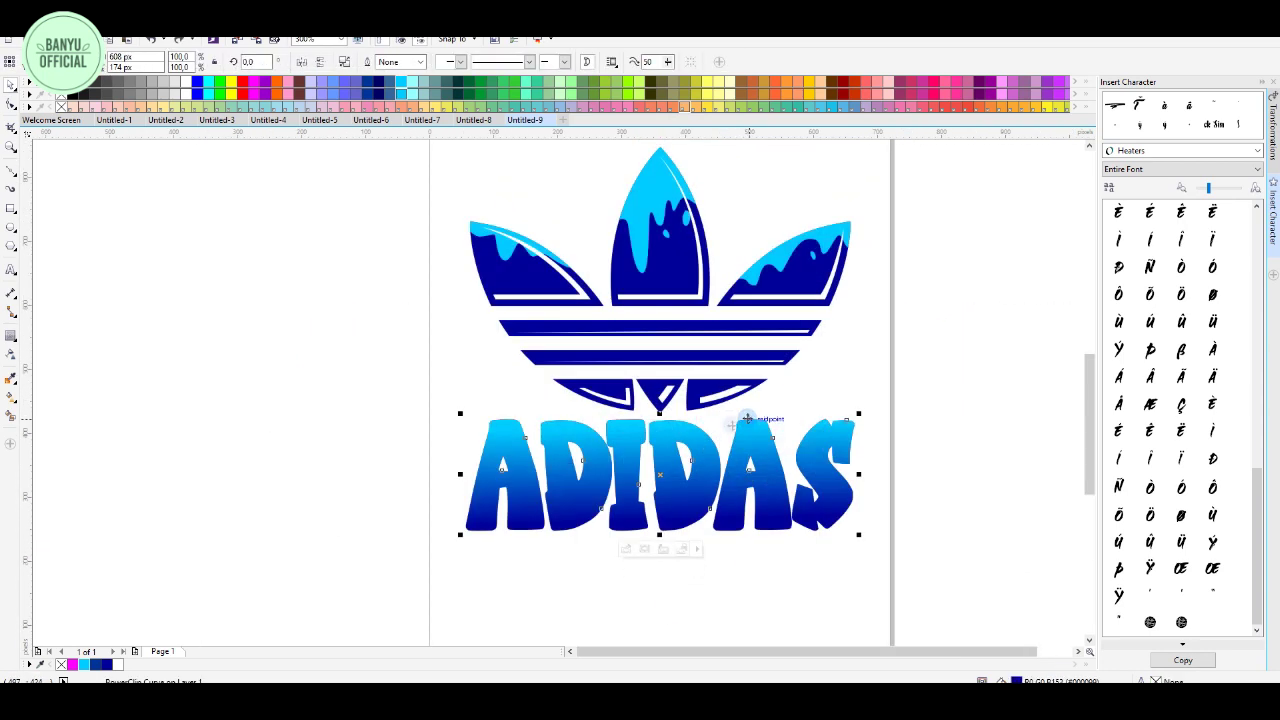
pyautogui.click(14, 343)
pyautogui.moveTo(520, 470); pyautogui.dragTo(457, 474)
pyautogui.scroll(1, 415, 439)
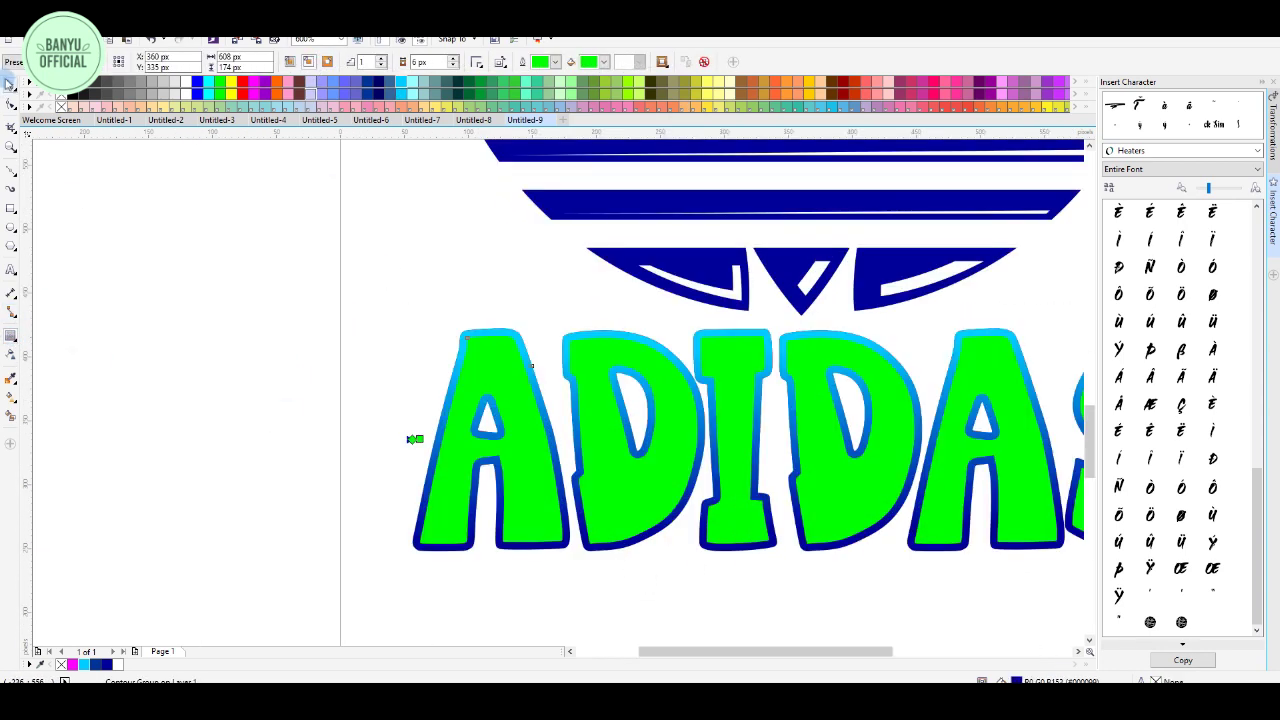
# Separate the inner contour from the ADIDAS lettering and change its fill colour
pyautogui.click(485, 355)
pyautogui.scroll(1, 509, 411)
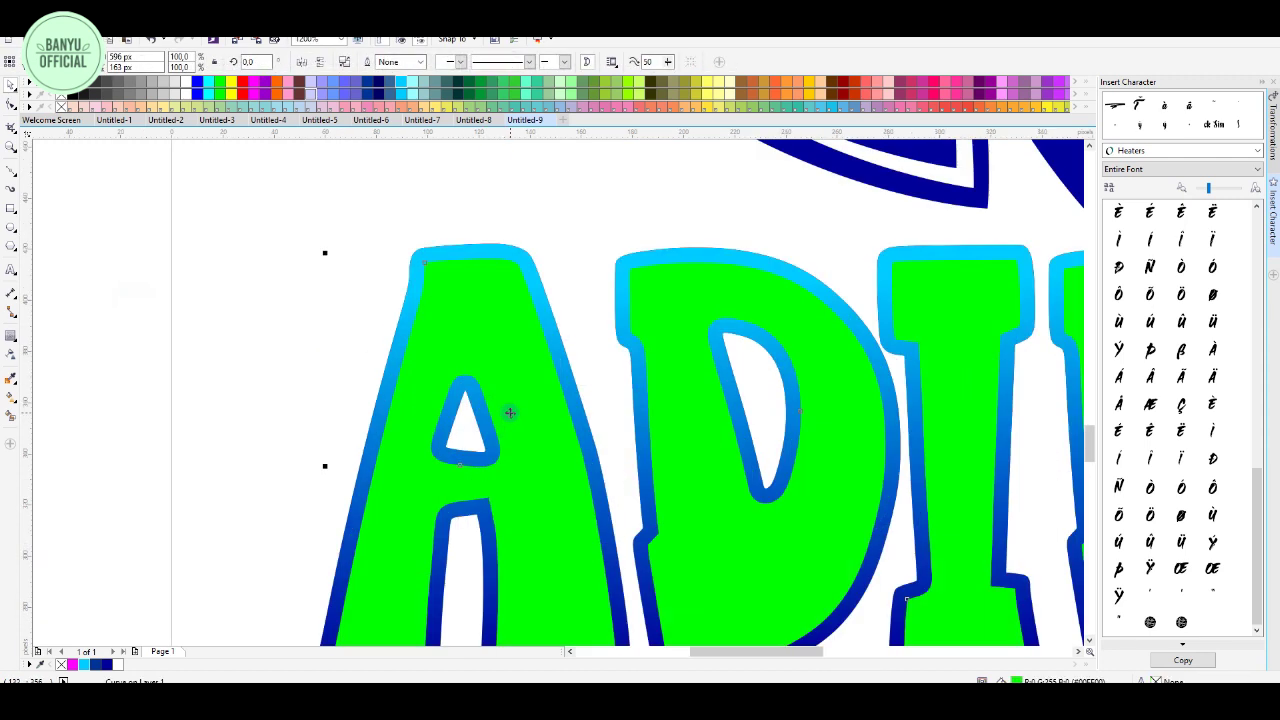
pyautogui.click(323, 84)
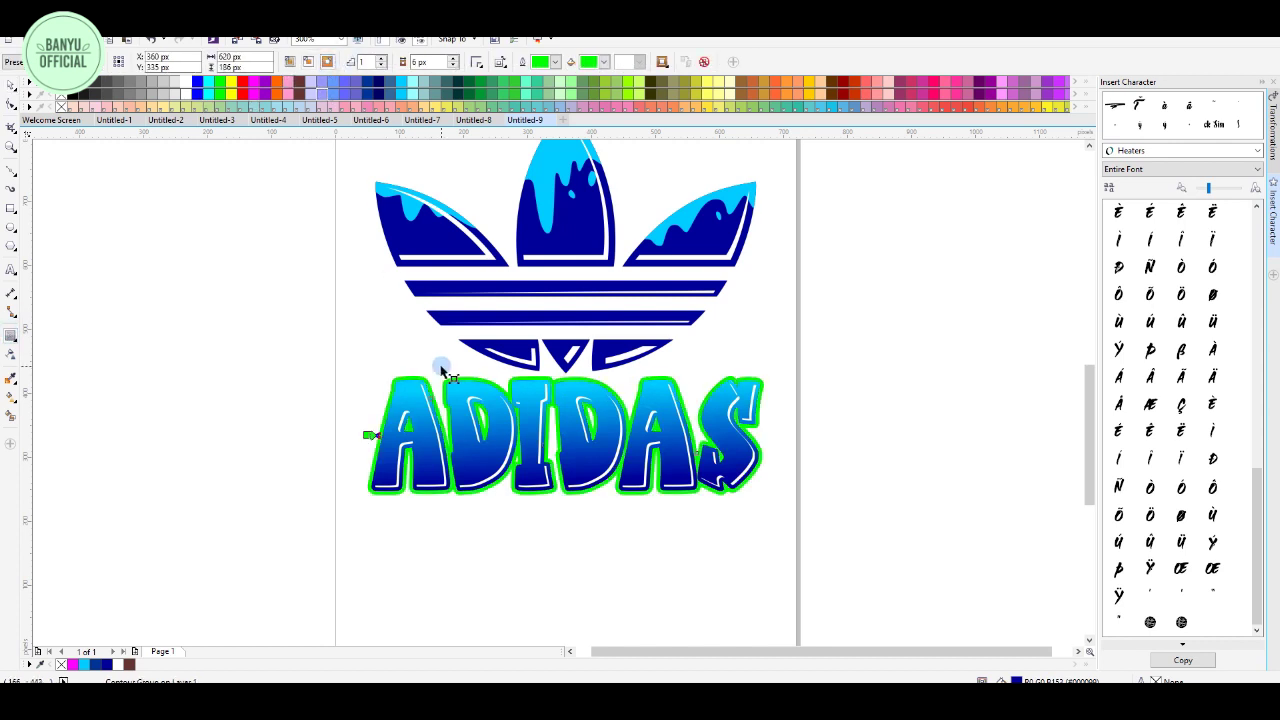
# Add a one-step outside contour with a 9 px offset around the ADIDAS lettering and fill it black
pyautogui.scroll(2, 455, 462)
pyautogui.moveTo(286, 414); pyautogui.dragTo(312, 417)
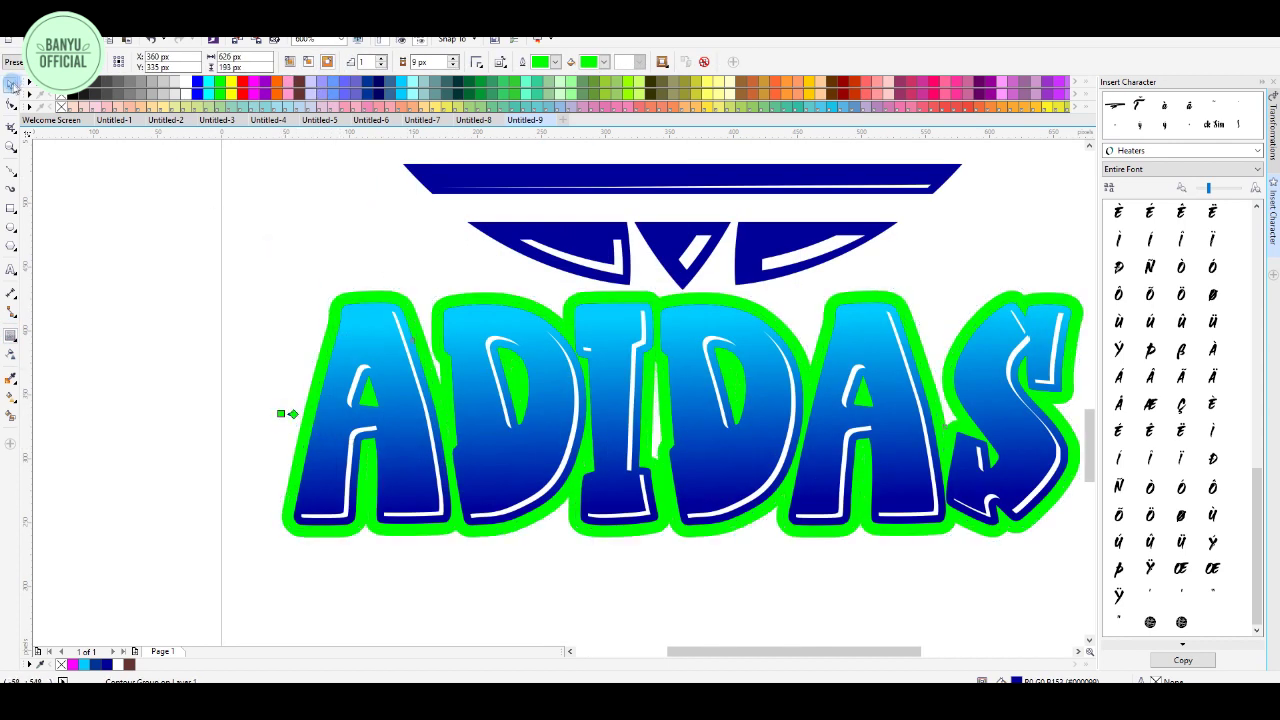
pyautogui.scroll(-2, 395, 297)
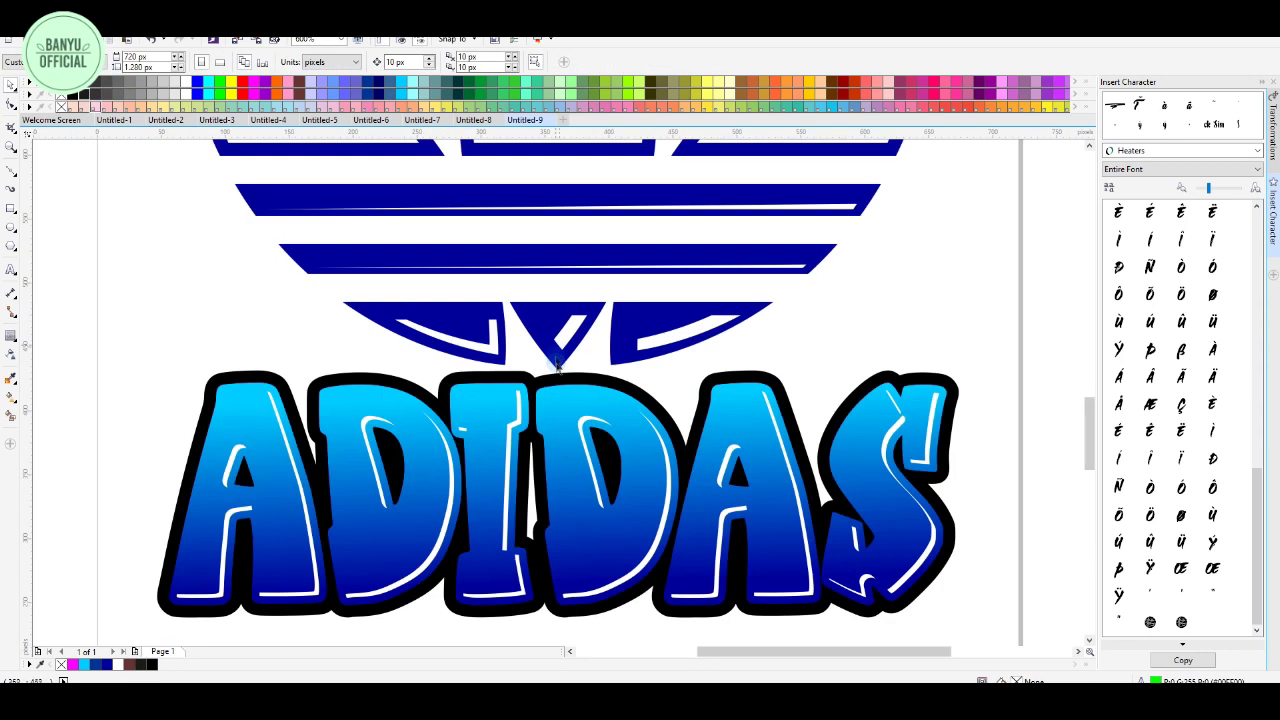
# Apply an outside contour around the dark-blue trefoil shape
pyautogui.click(557, 366)
pyautogui.click(12, 336)
pyautogui.click(327, 62)
pyautogui.scroll(-1, 318, 202)
pyautogui.scroll(1, 416, 338)
pyautogui.moveTo(315, 282); pyautogui.dragTo(269, 270)
pyautogui.scroll(1, 351, 294)
# Break the trefoil's outer contour apart into its own curve and fill it black
pyautogui.click(12, 86)
pyautogui.click(149, 343)
pyautogui.rightClick(337, 335)
pyautogui.click(385, 344)
pyautogui.click(311, 361)
pyautogui.click(349, 330)
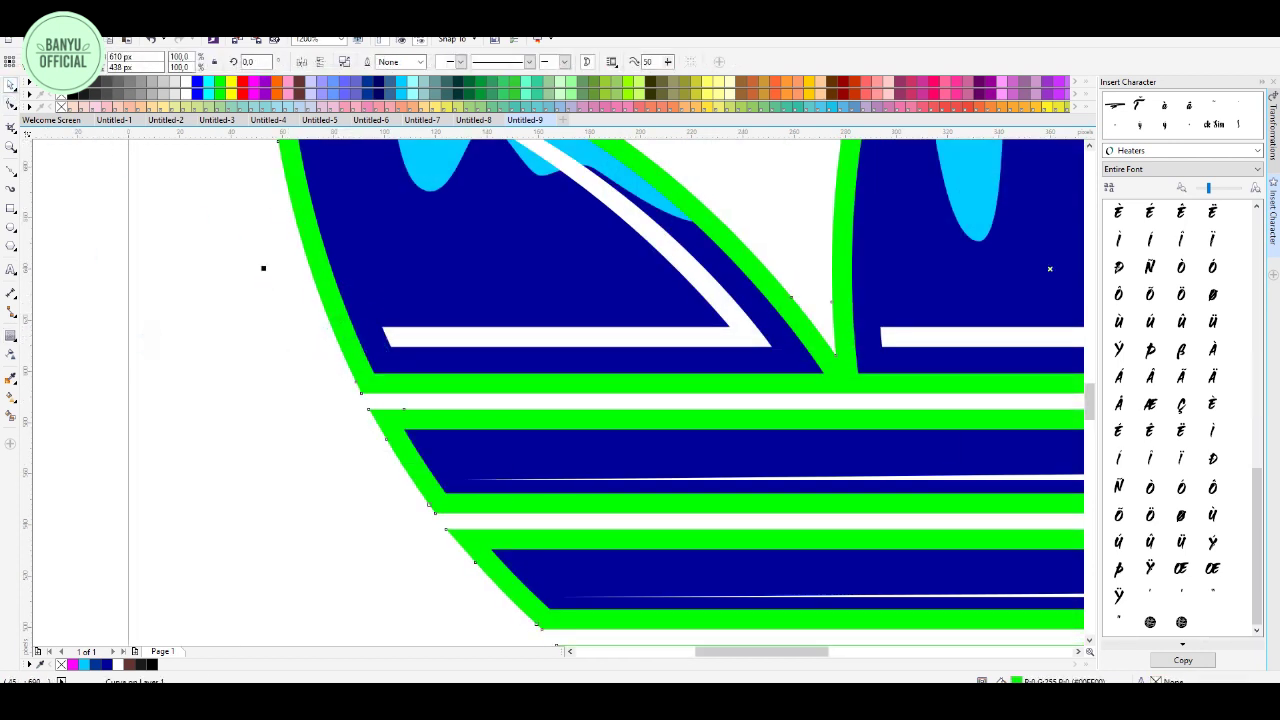
pyautogui.click(73, 82)
# Select the black outline shapes of the trefoil and the ADIDAS lettering together
pyautogui.scroll(-1, 385, 270)
pyautogui.click(840, 518)
pyautogui.scroll(1, 807, 517)
pyautogui.click(537, 407)
pyautogui.keyDown('shift'); pyautogui.click(543, 466); pyautogui.keyUp('shift')
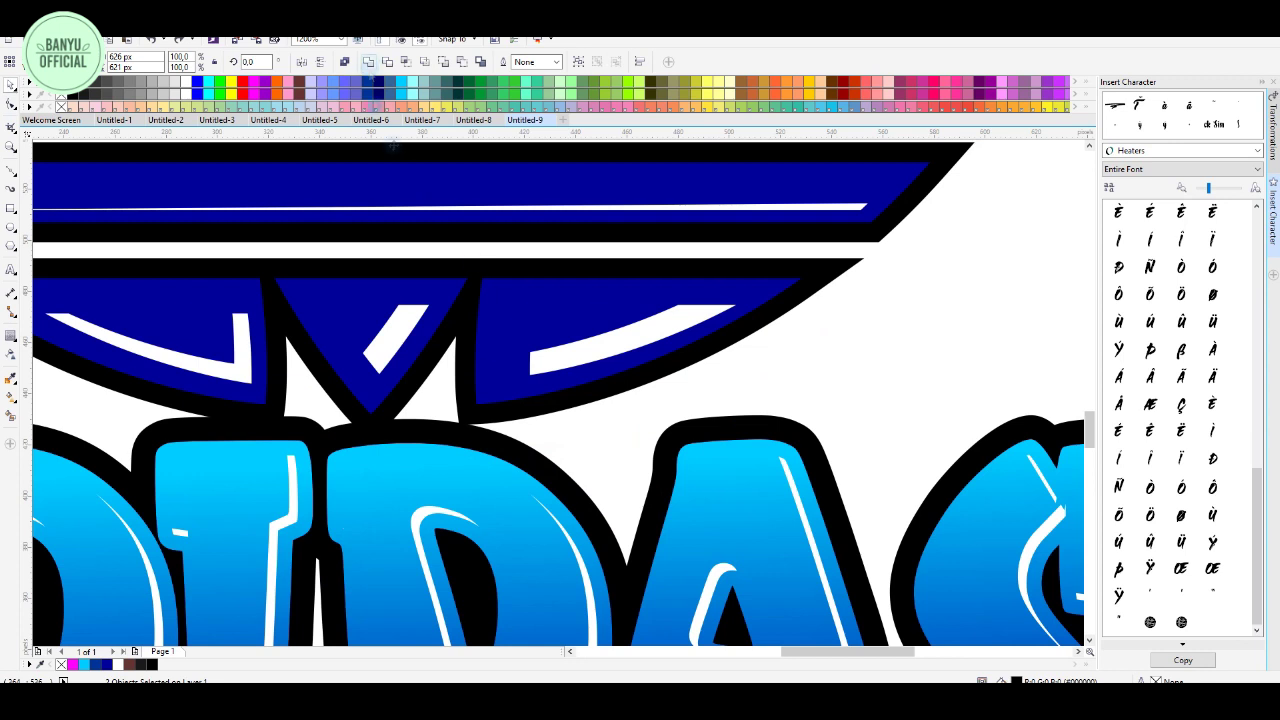
# Clear the outline selection and select the entire logo, including both the trefoil and the lettering
pyautogui.scroll(-3, 537, 340)
pyautogui.press('Escape')
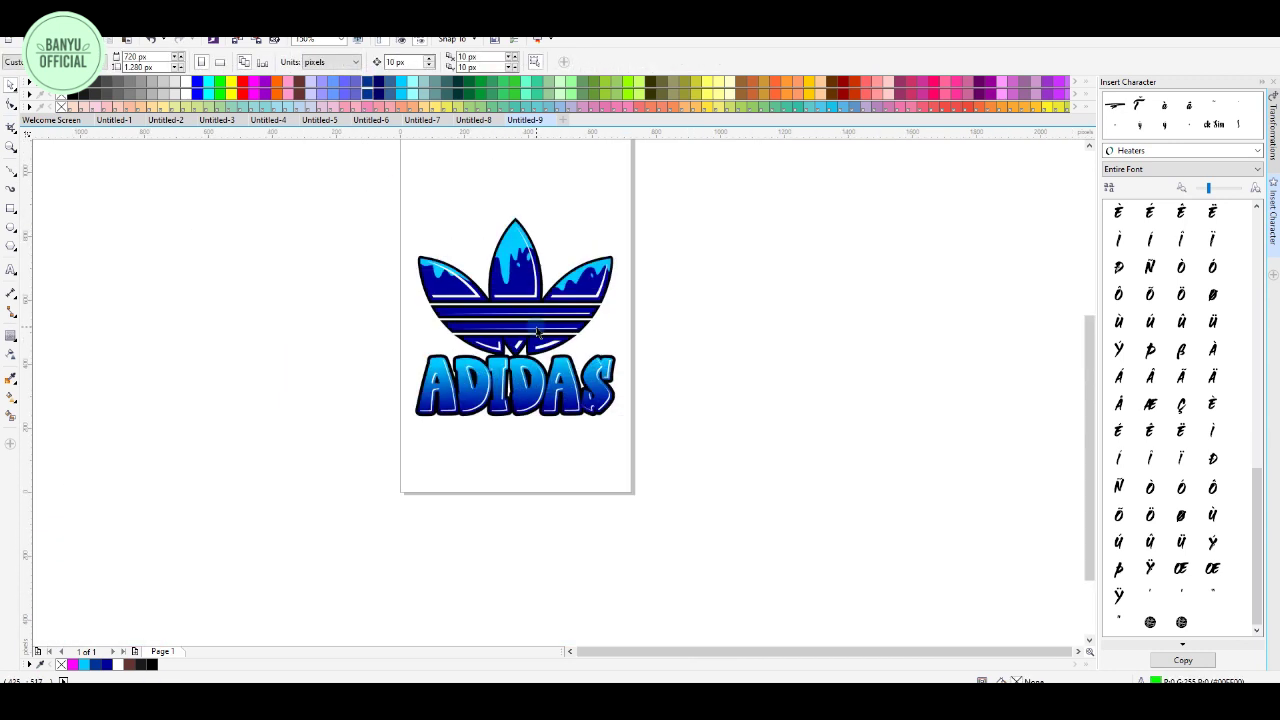
pyautogui.scroll(-1, 537, 333)
pyautogui.moveTo(716, 256); pyautogui.dragTo(337, 440)
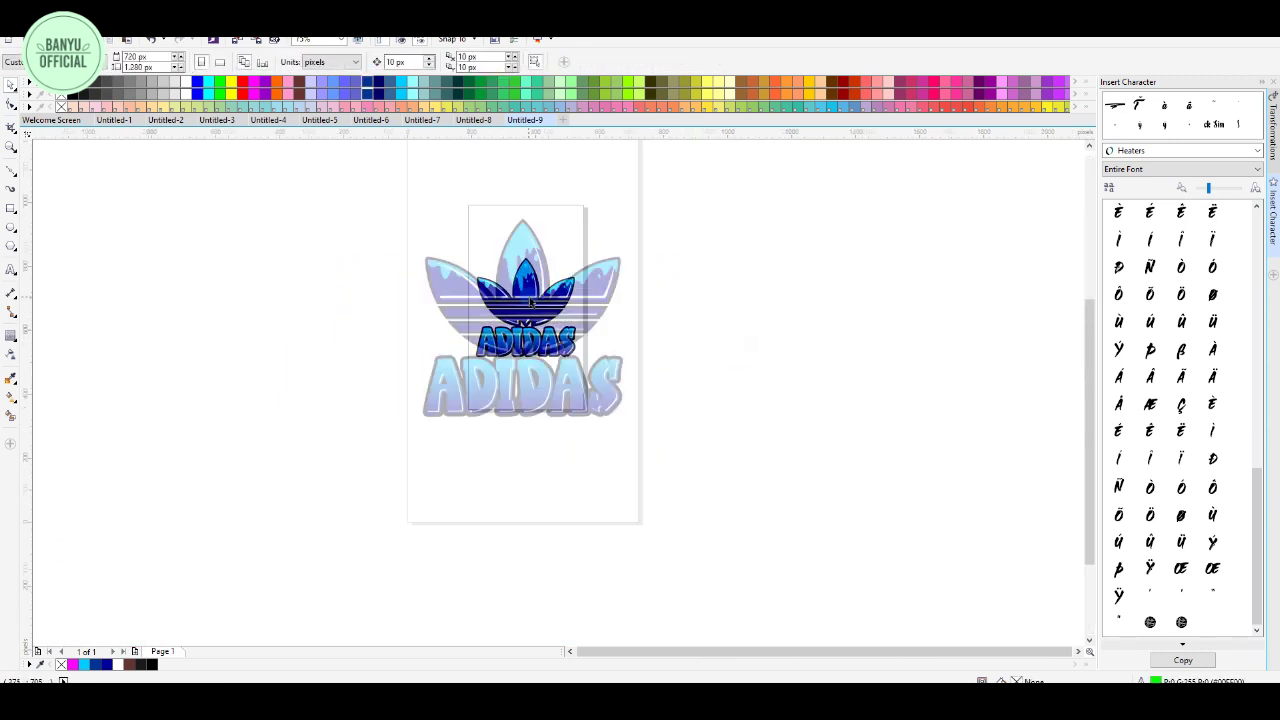